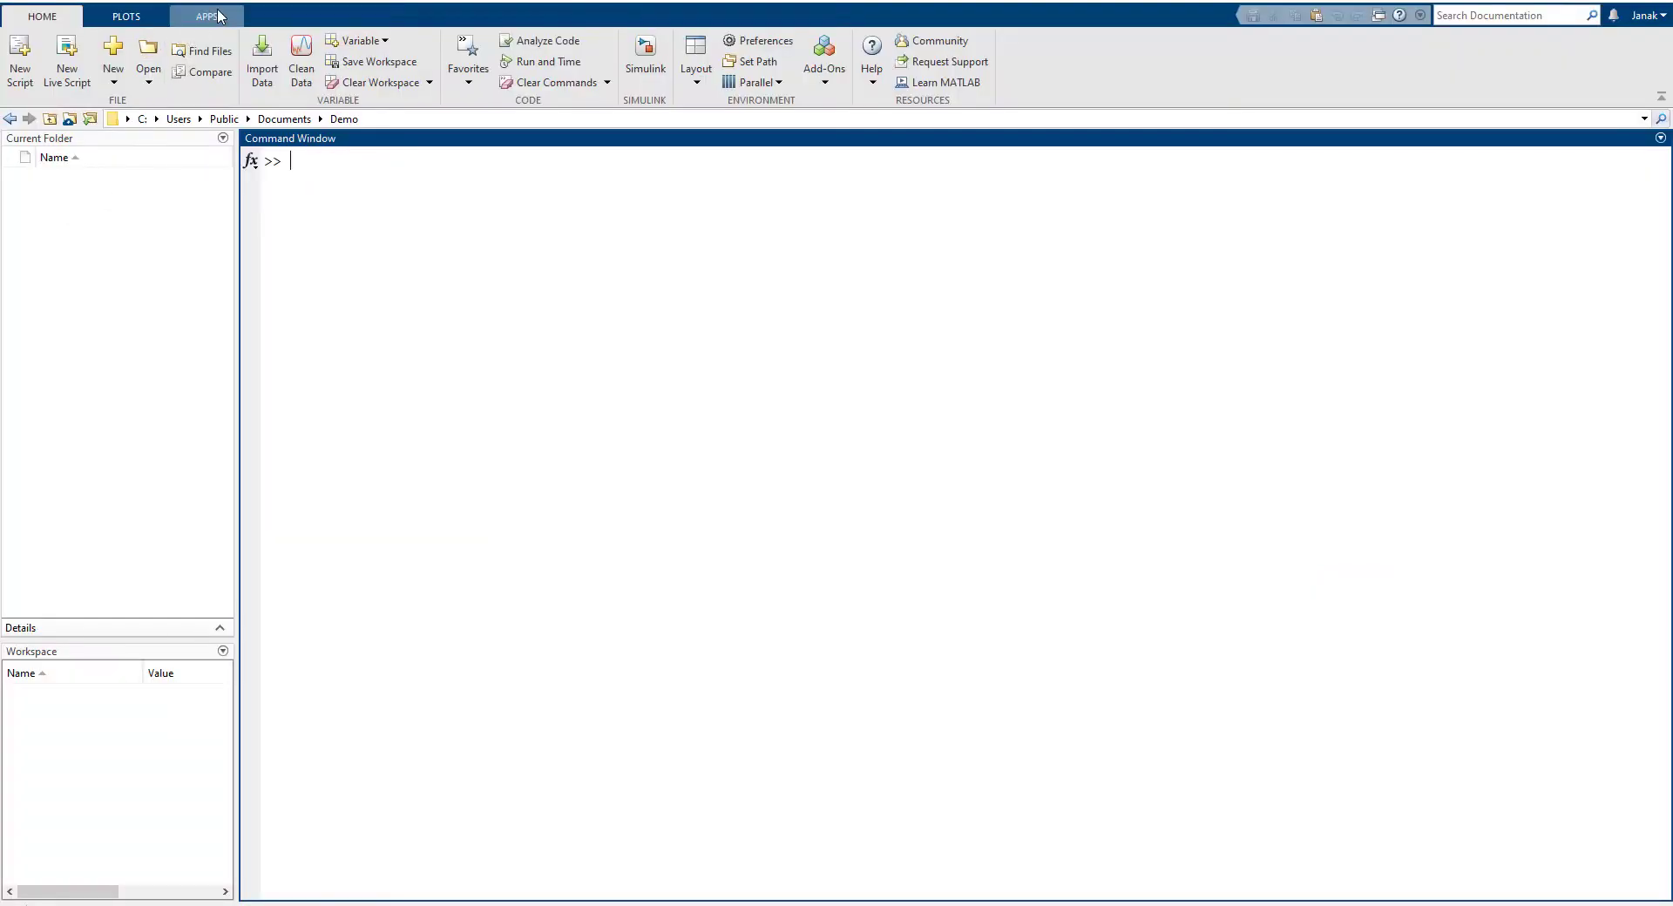
- Launch Image Acquisition Explorer from the Image Processing and Computer Vision apps
click(218, 19)
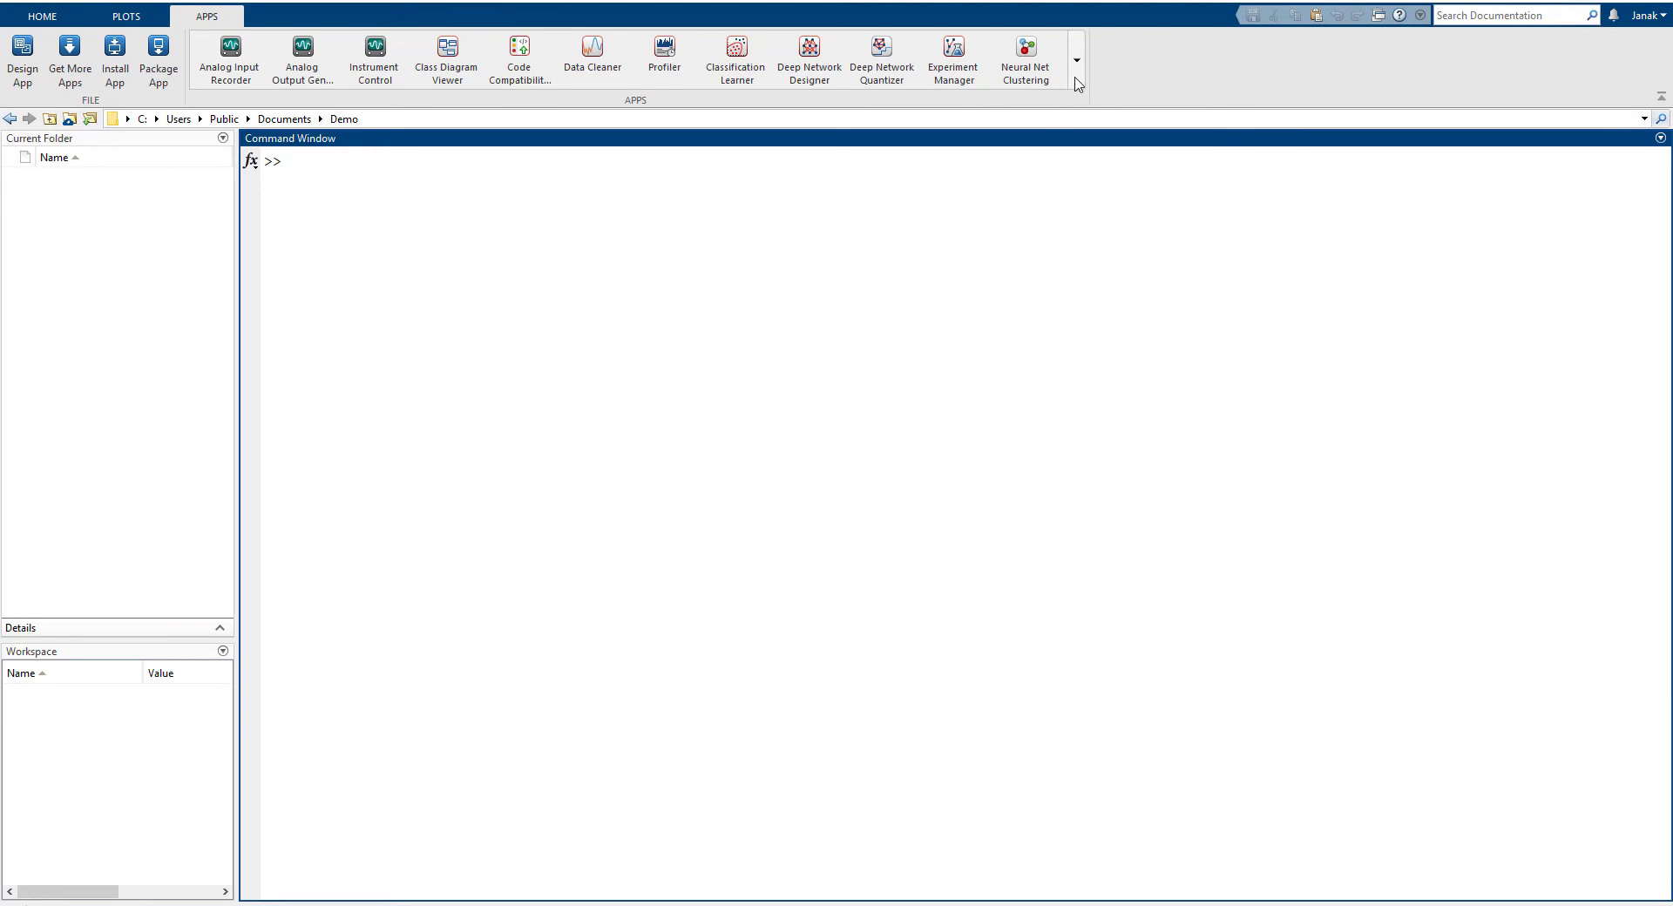
click(1076, 69)
scroll(558, 444, down, 10)
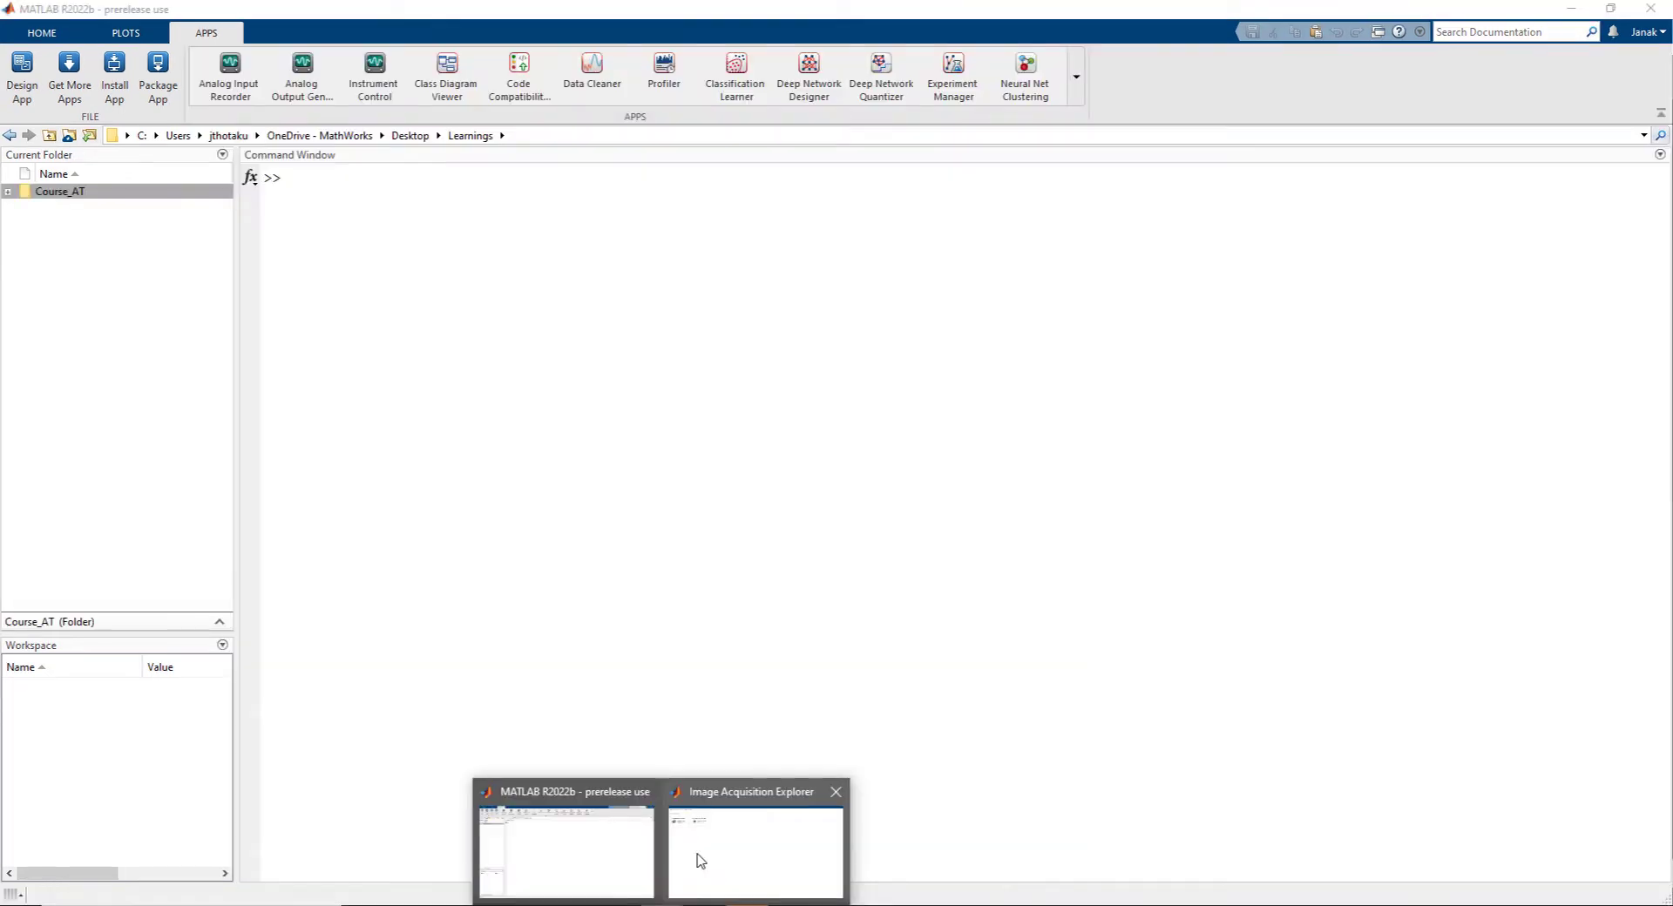
click(698, 859)
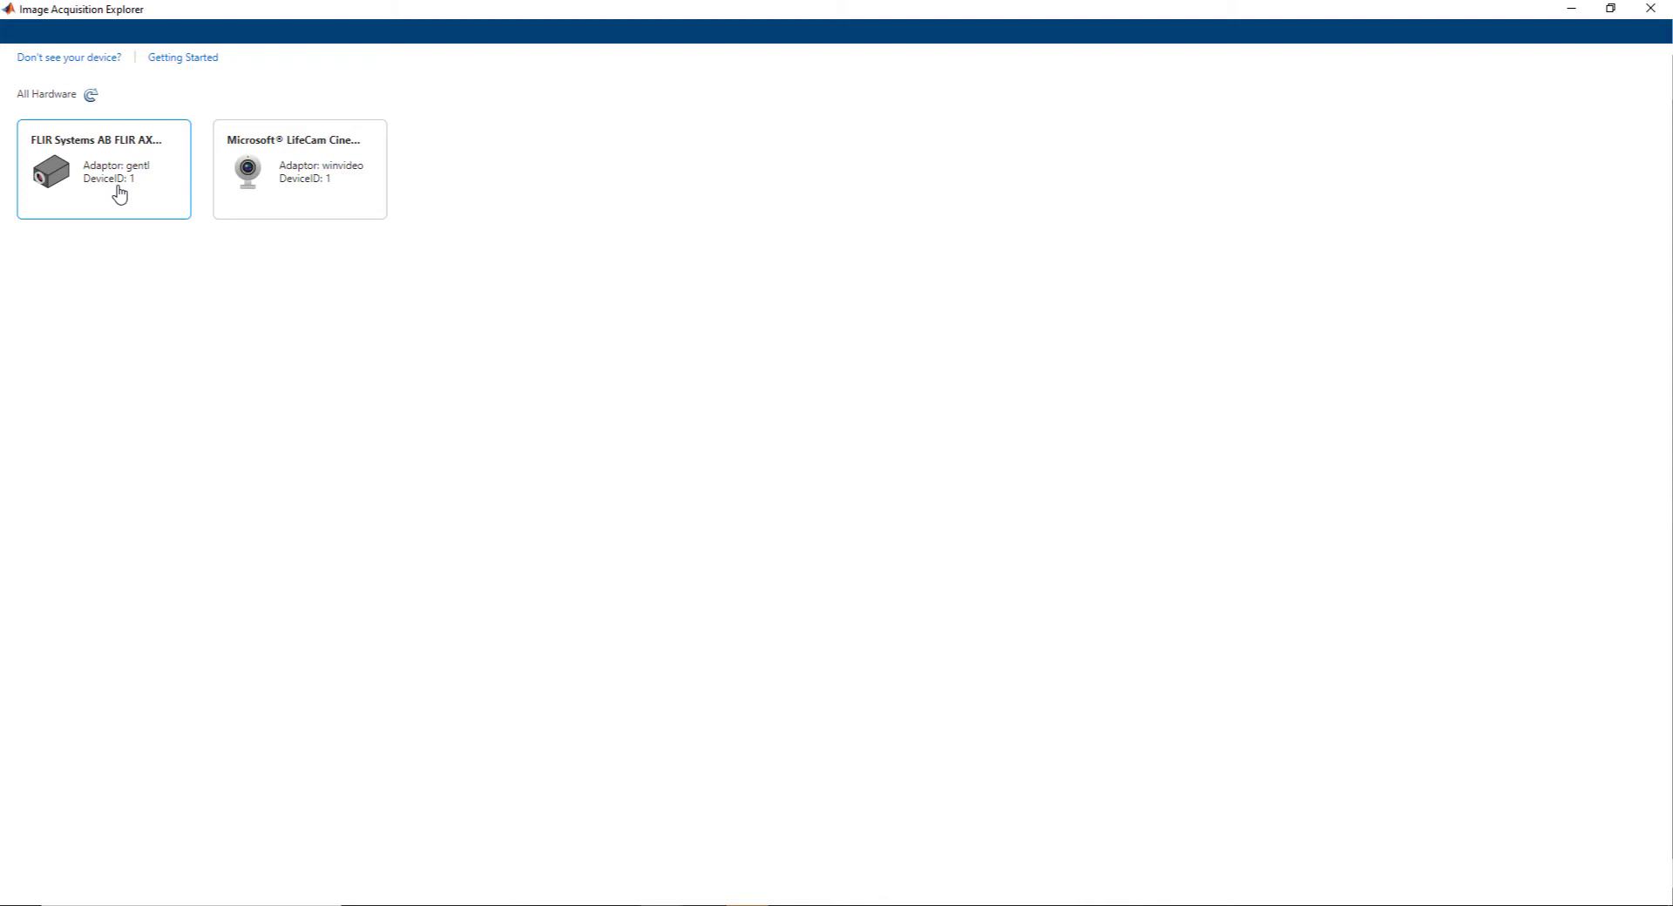
- Open the FLIR Systems camera and stream its Mono8 grayscale preview at about 30 FPS
click(120, 194)
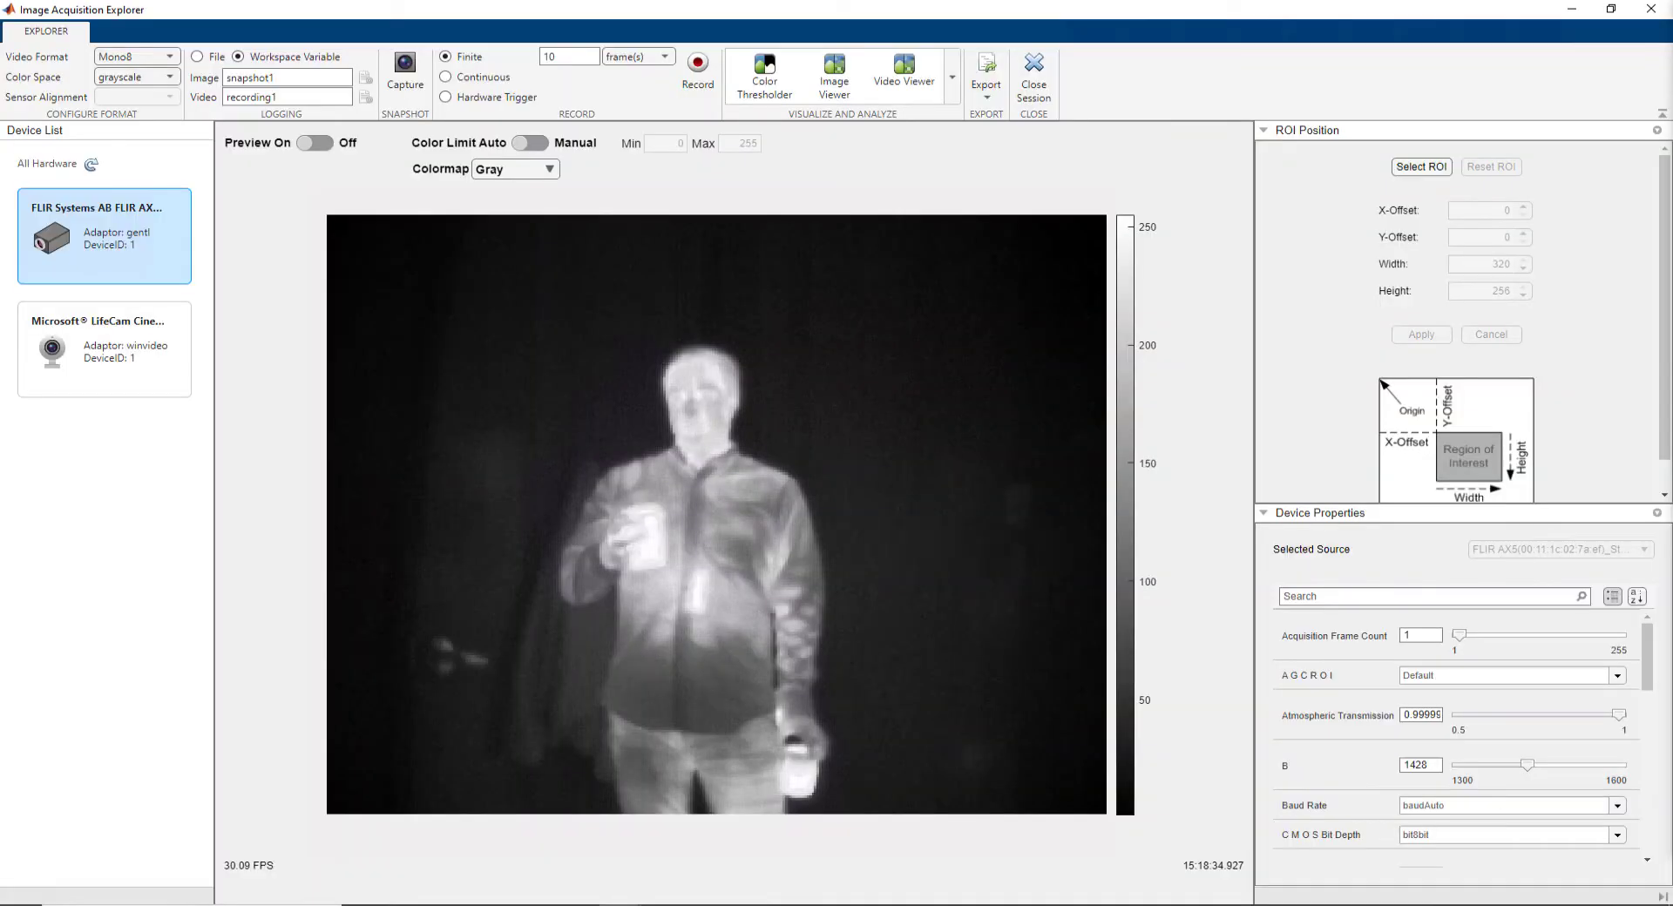
click(864, 469)
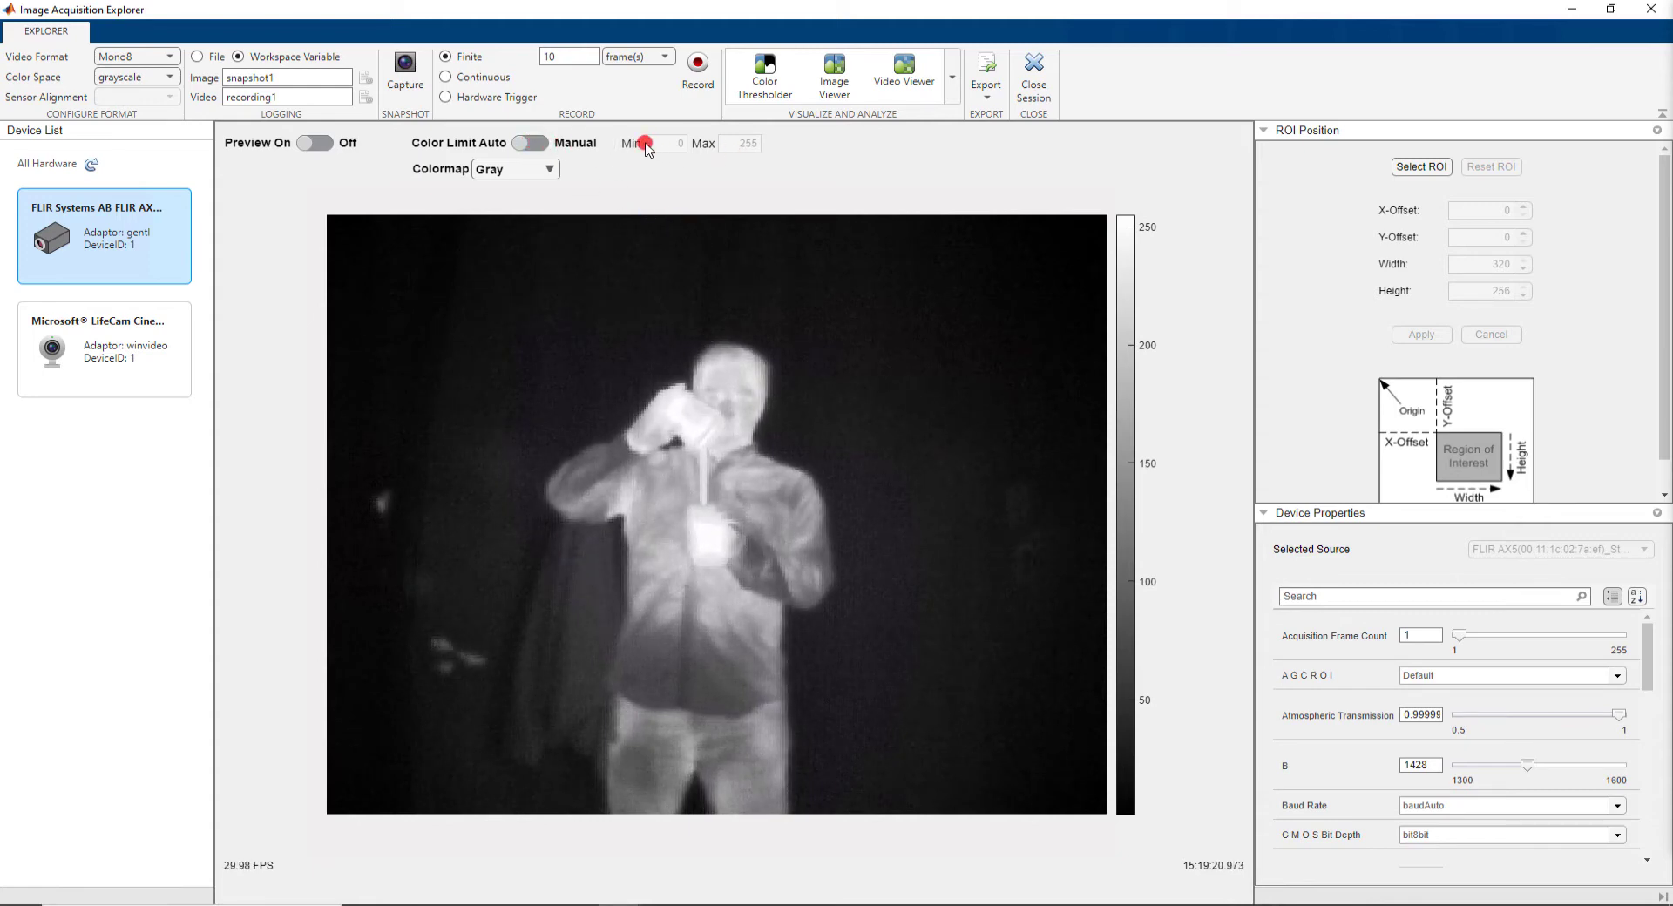
click(533, 170)
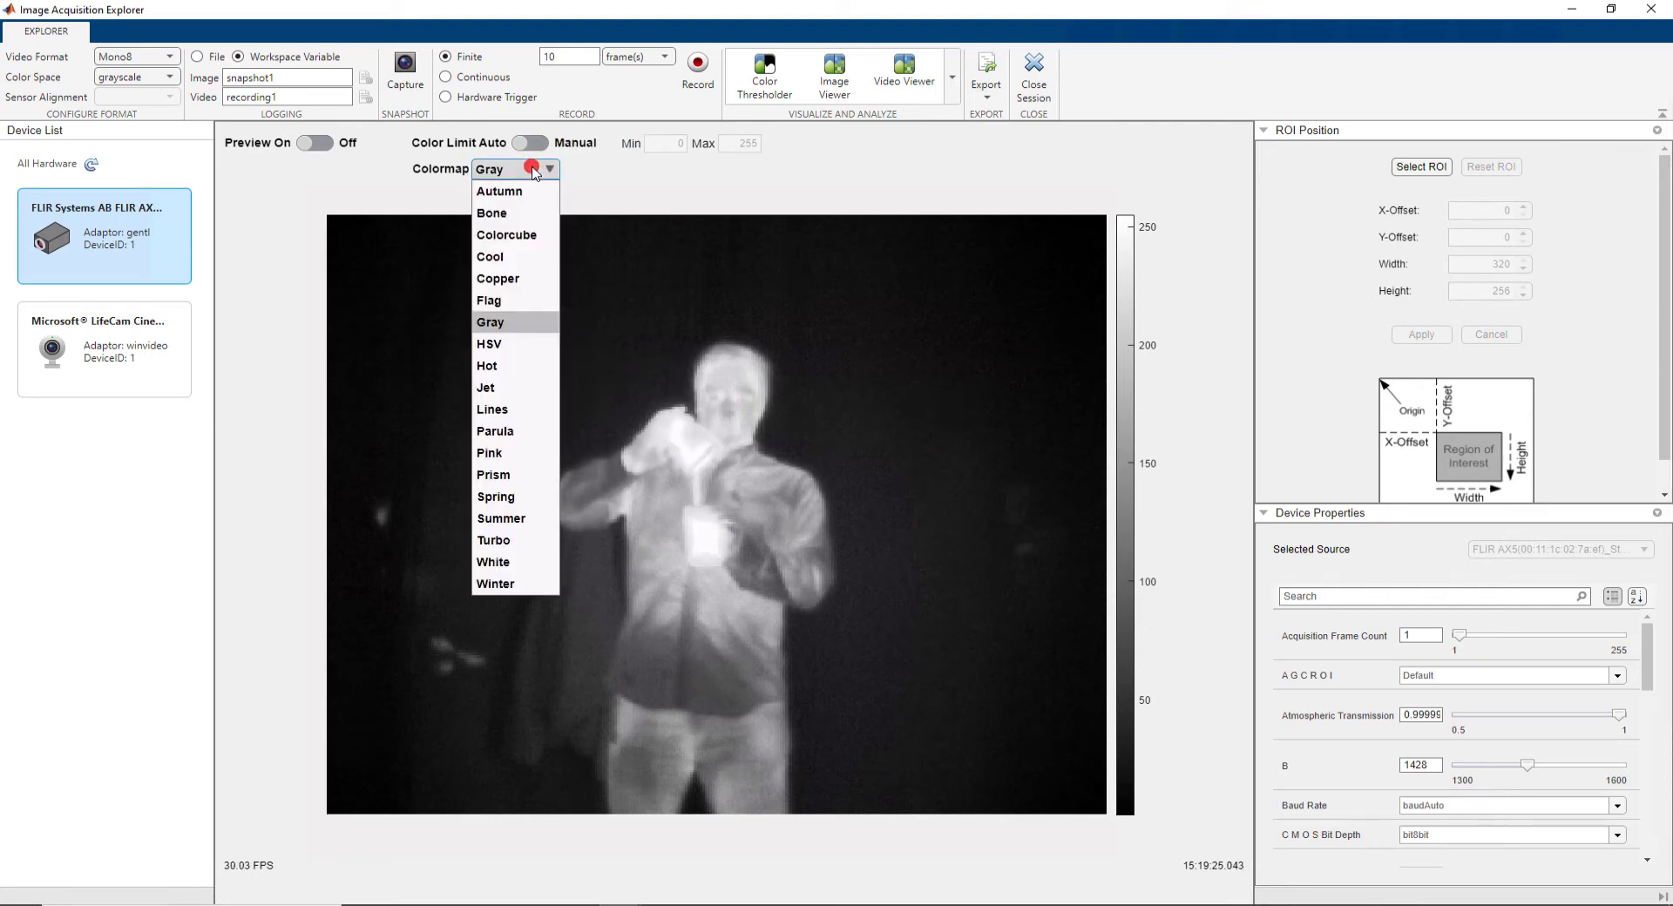
click(494, 431)
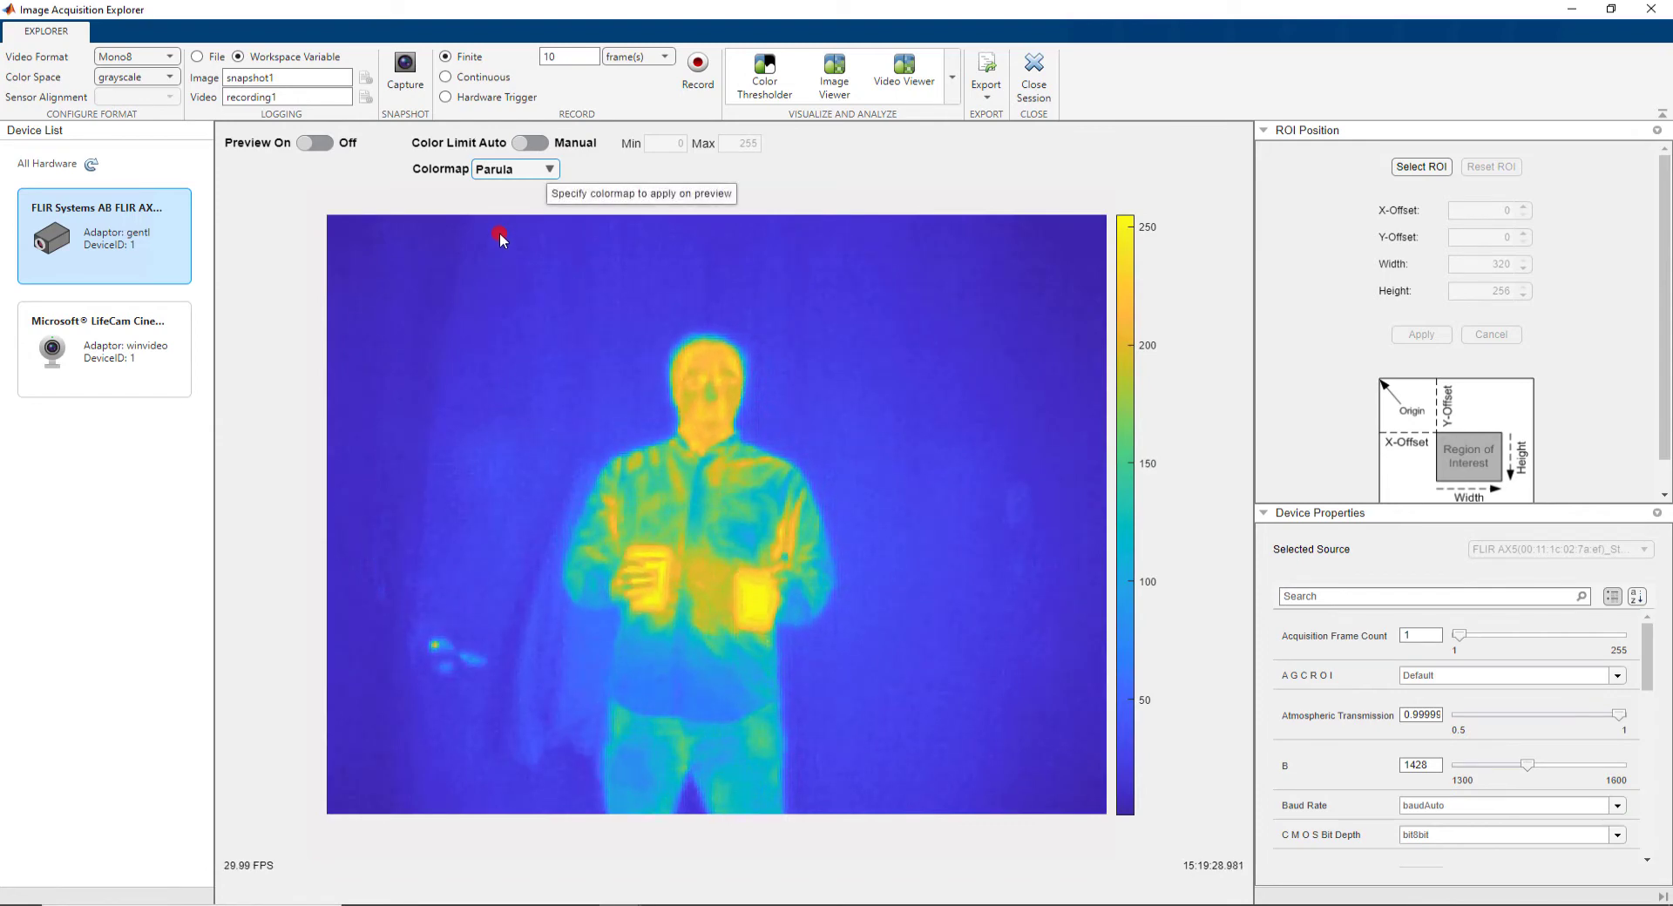
click(504, 179)
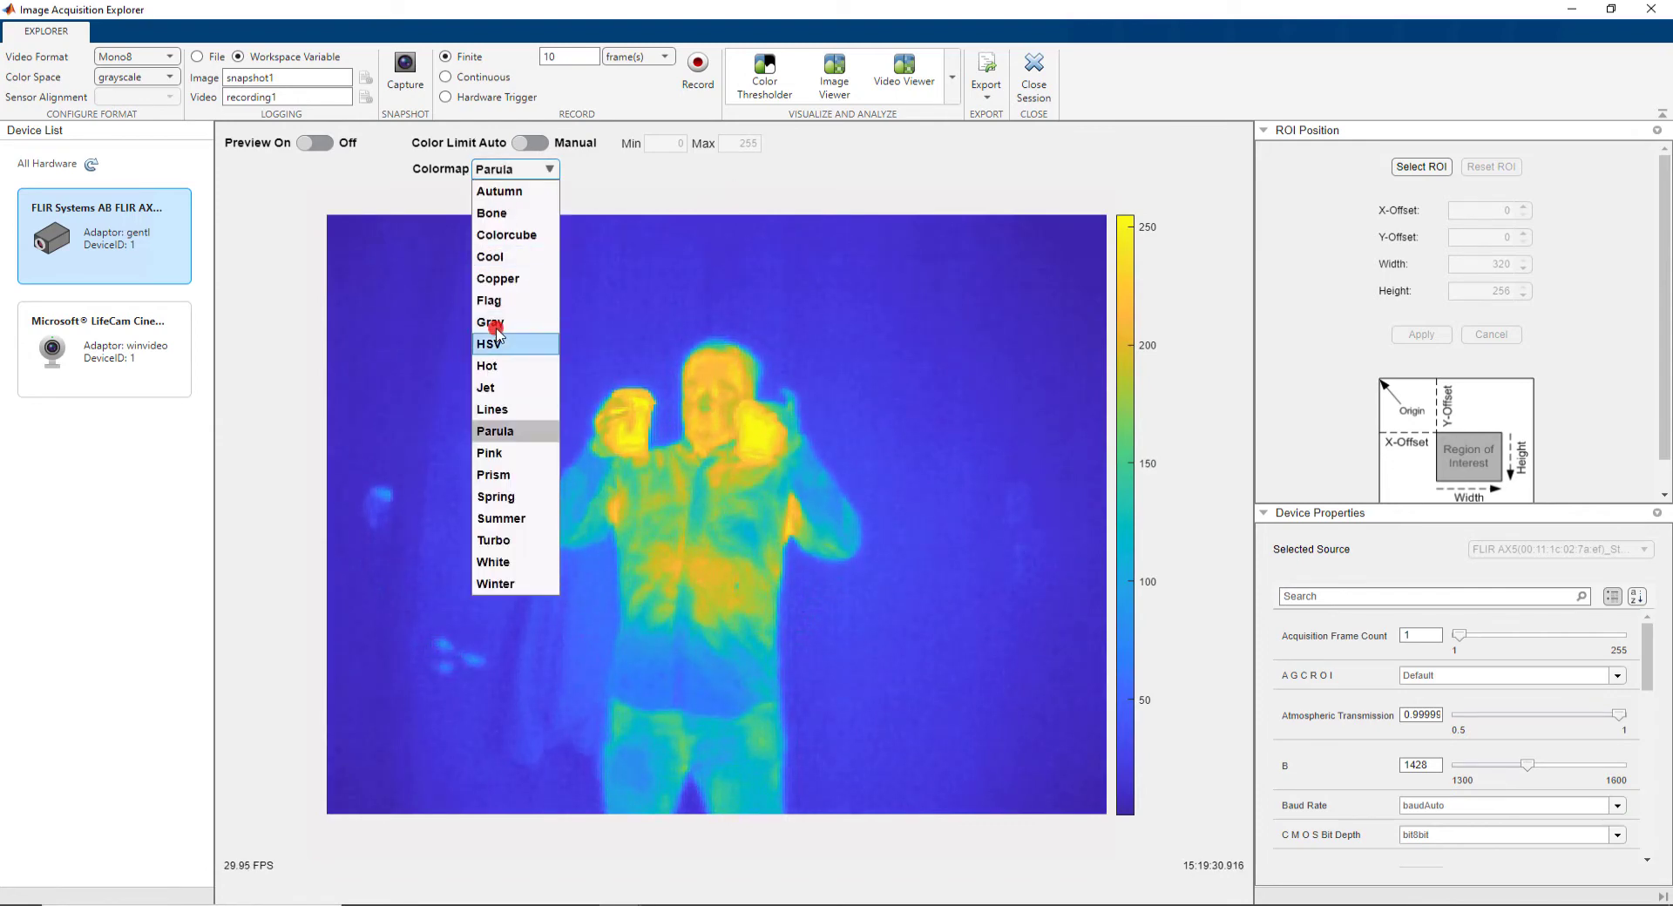
click(495, 325)
click(1293, 258)
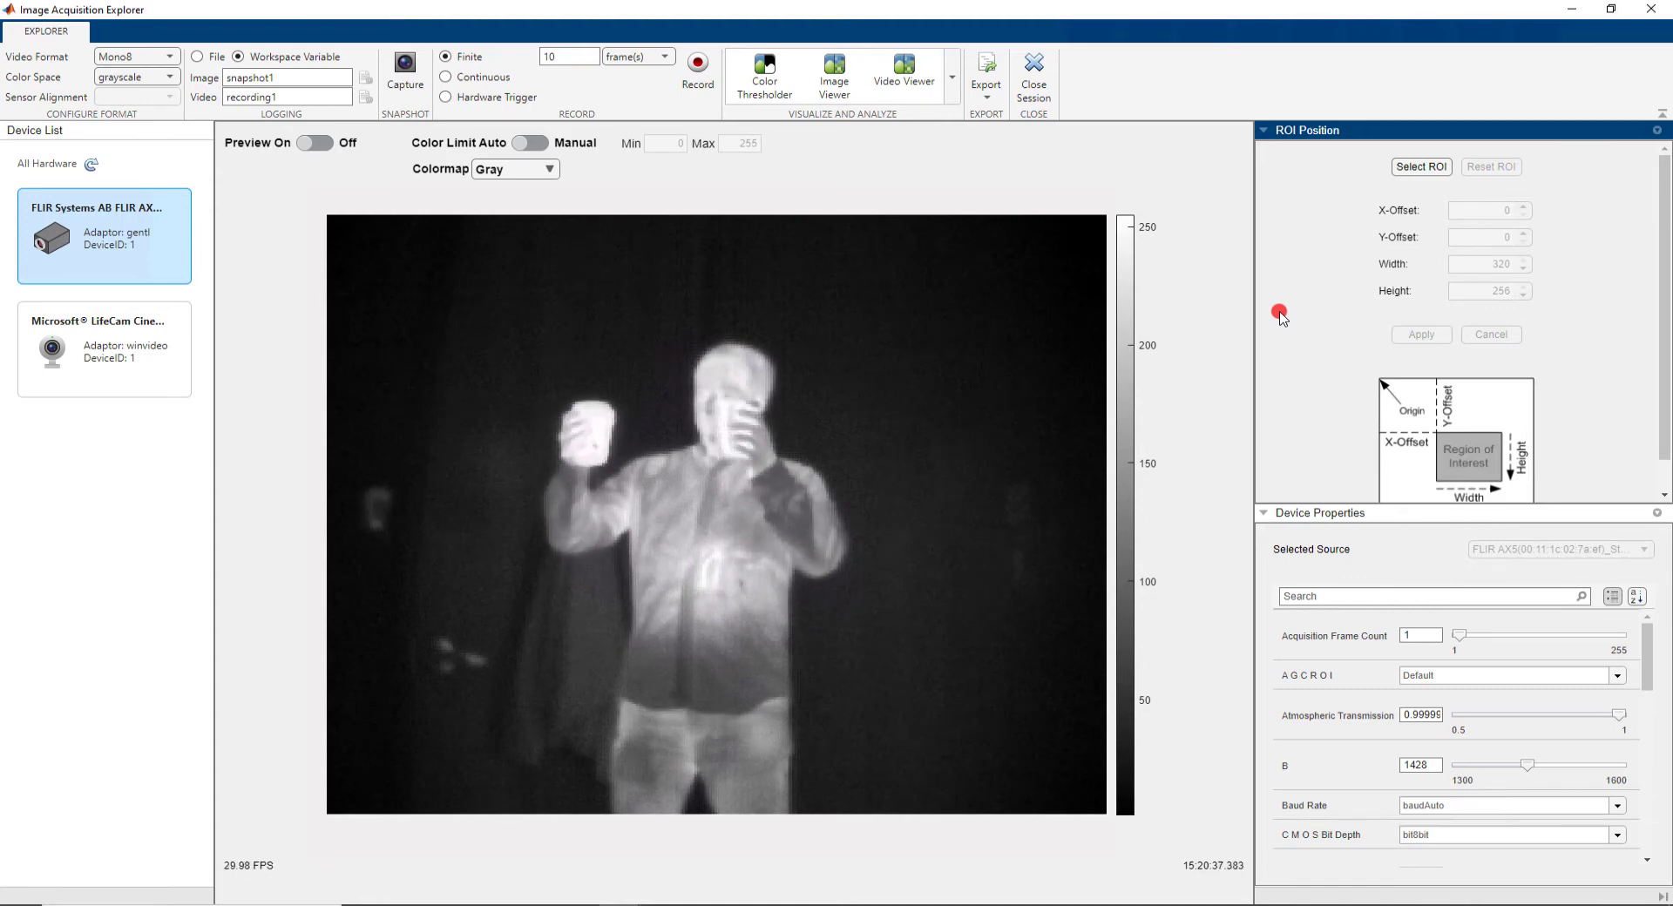
click(1418, 169)
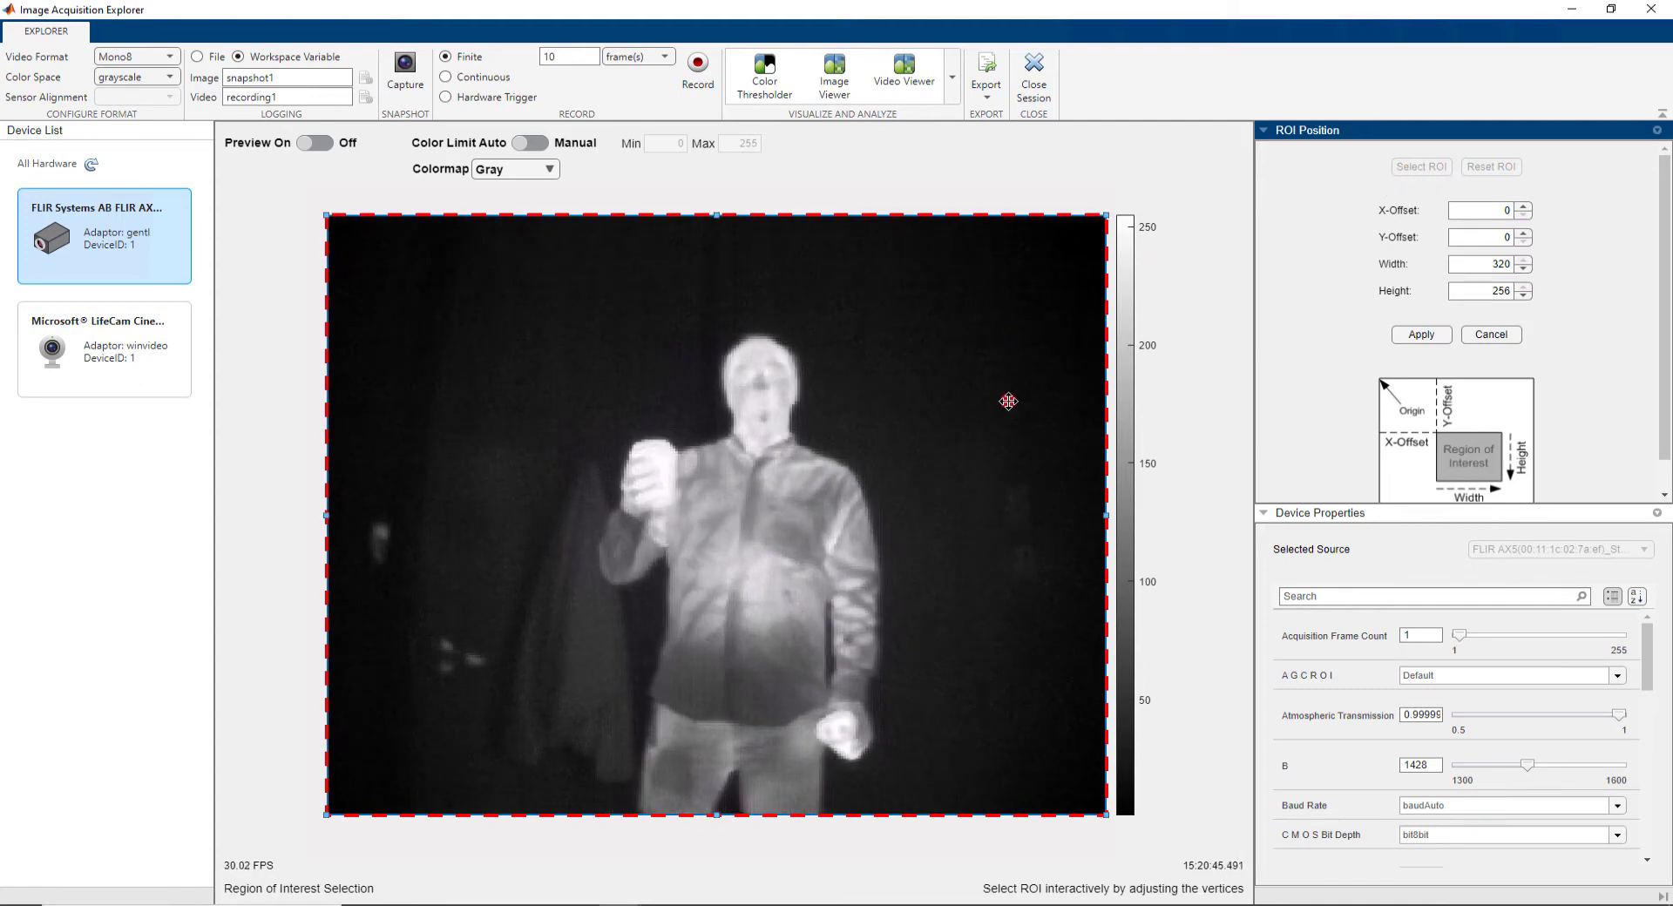
click(1492, 259)
click(1471, 295)
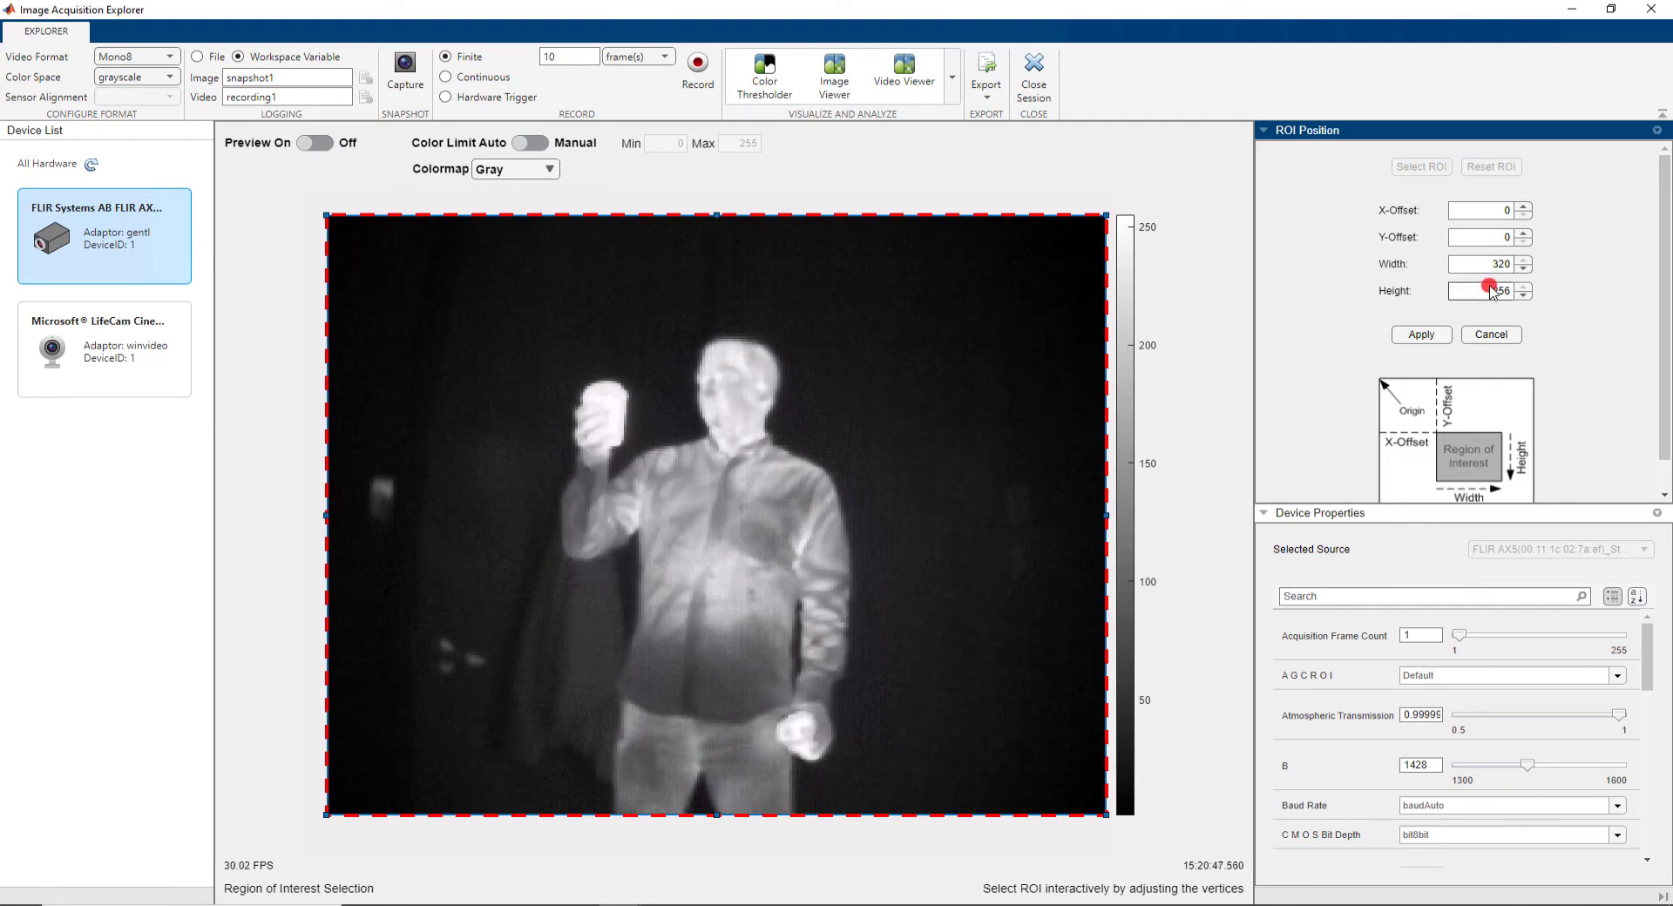
click(1462, 331)
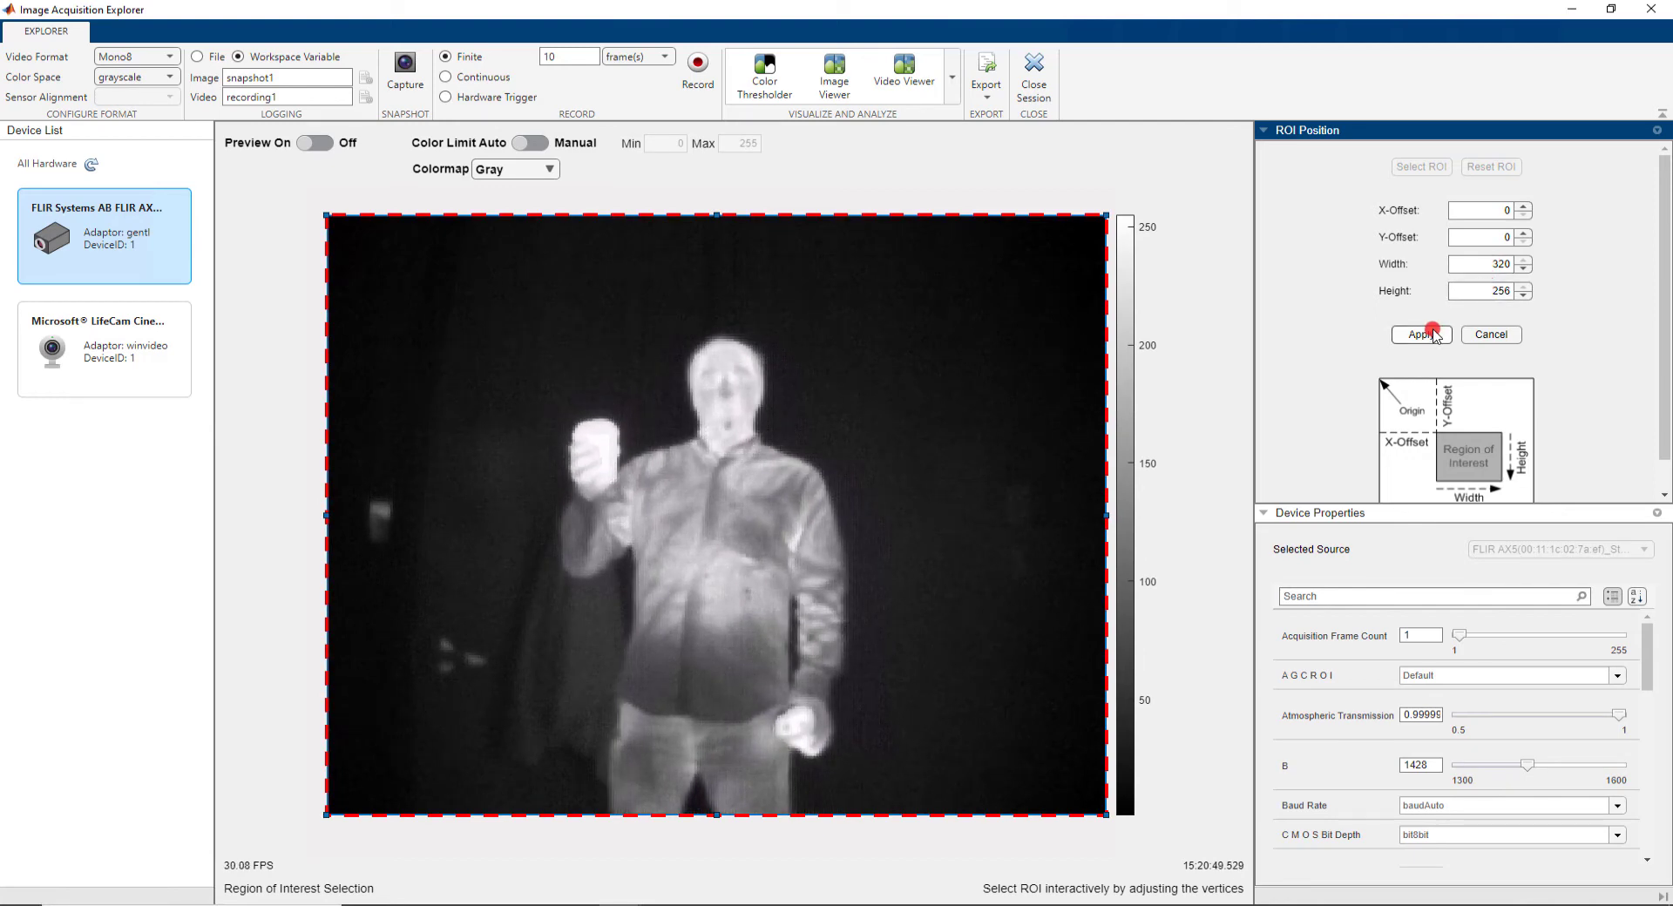
click(1481, 335)
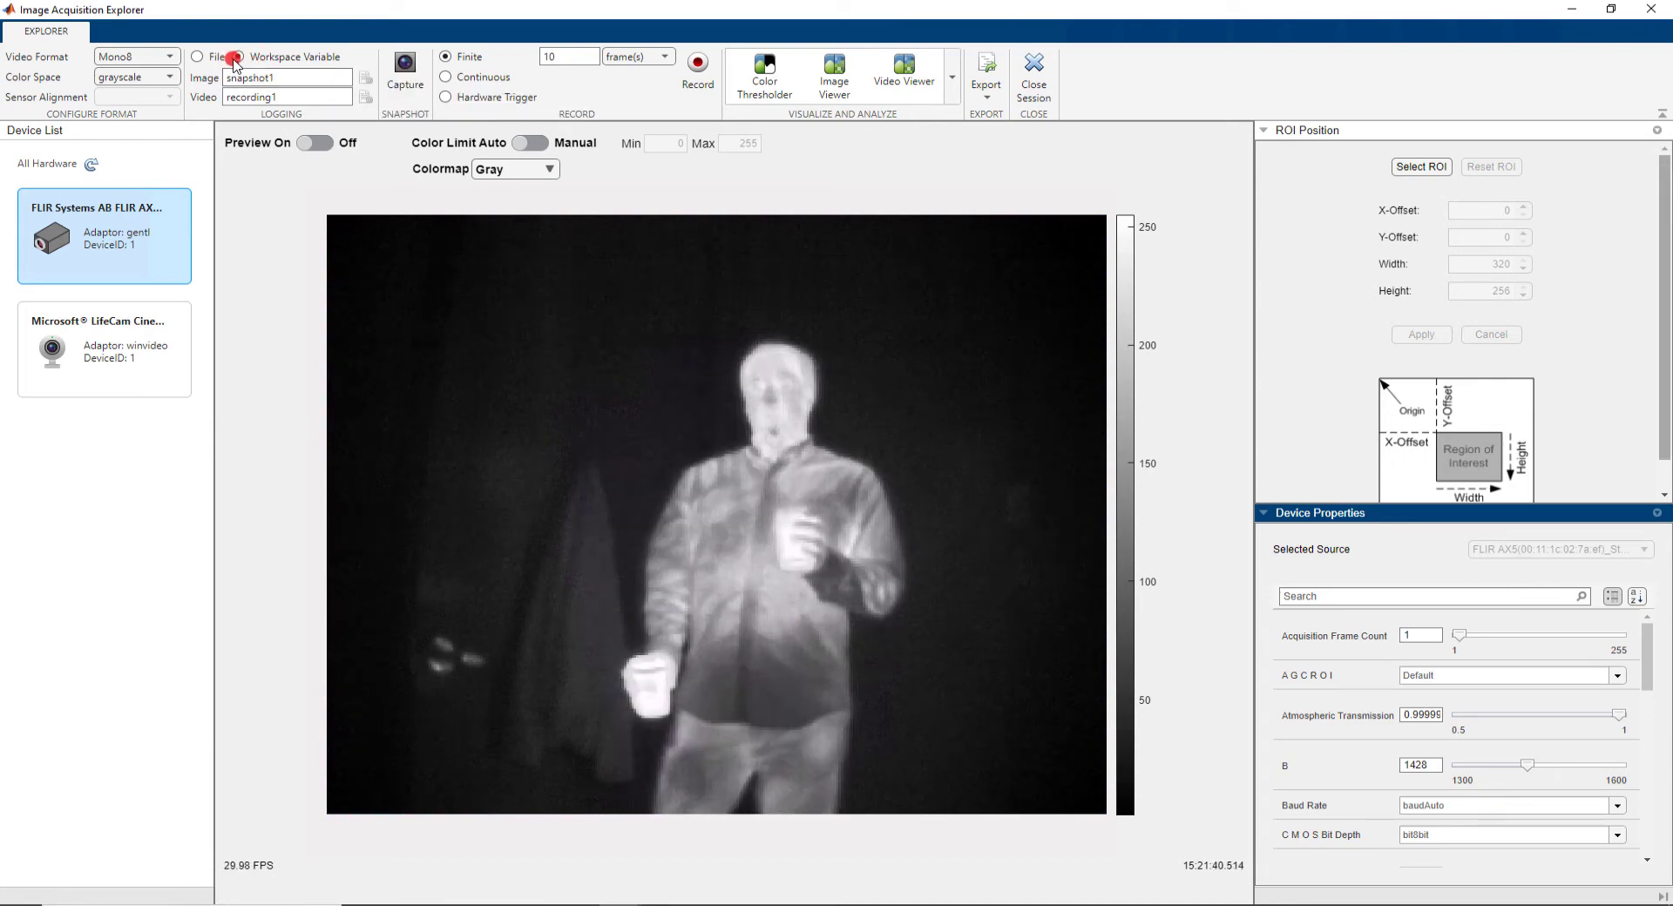
- Log to File with JPEG image format and capture snapshot1.jpg from the thermal camera
click(198, 57)
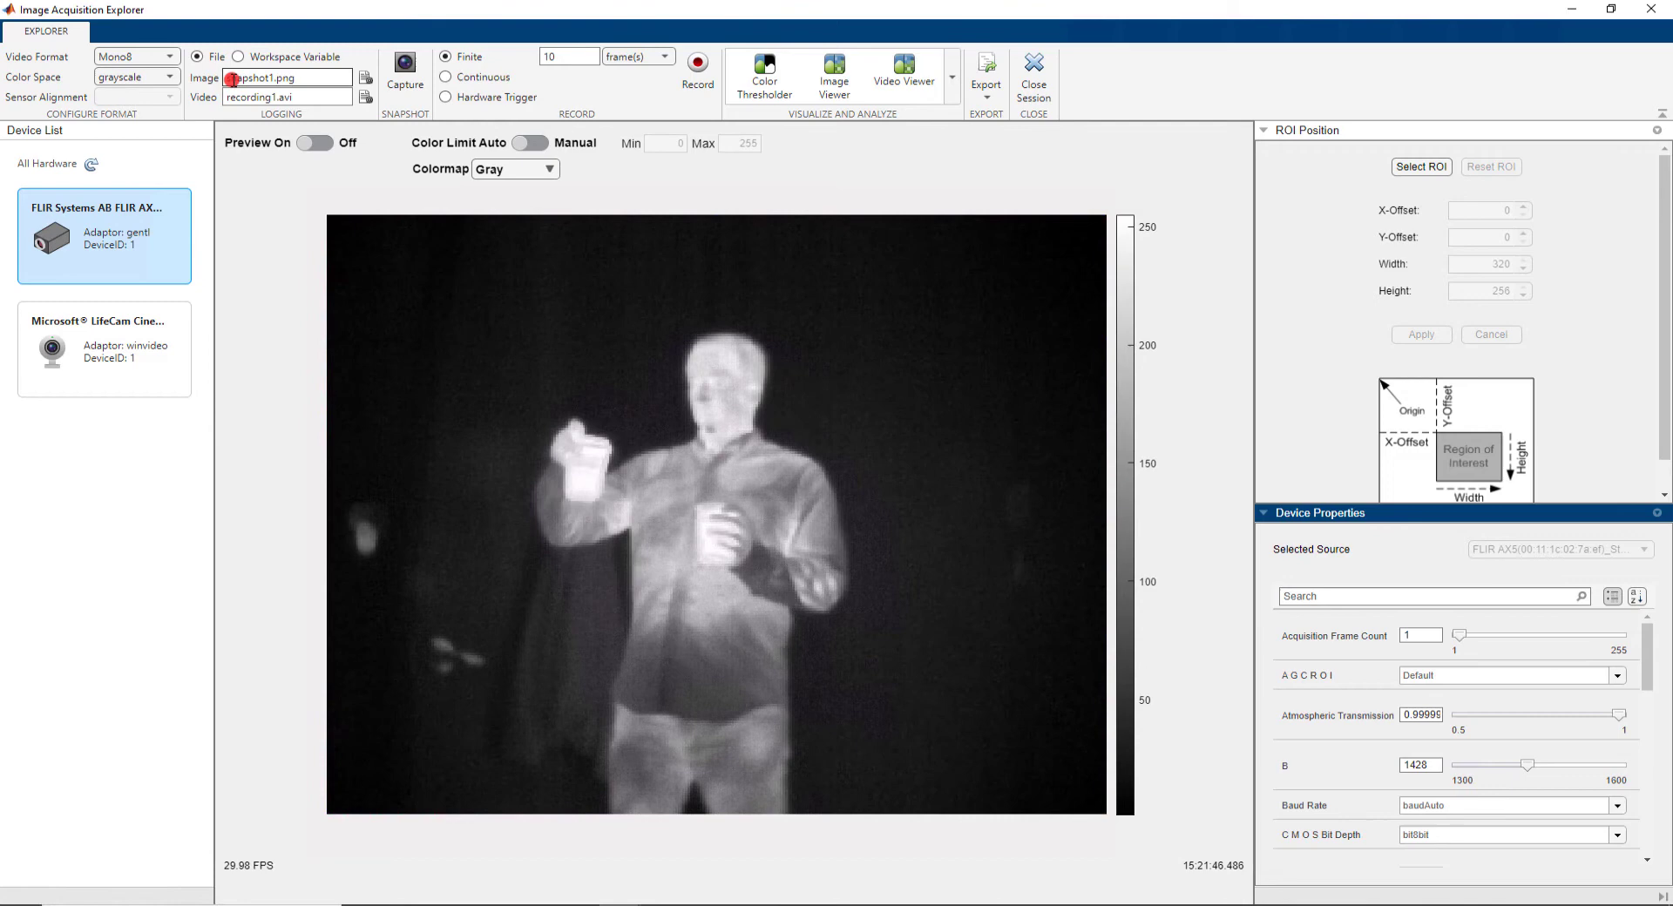
click(363, 79)
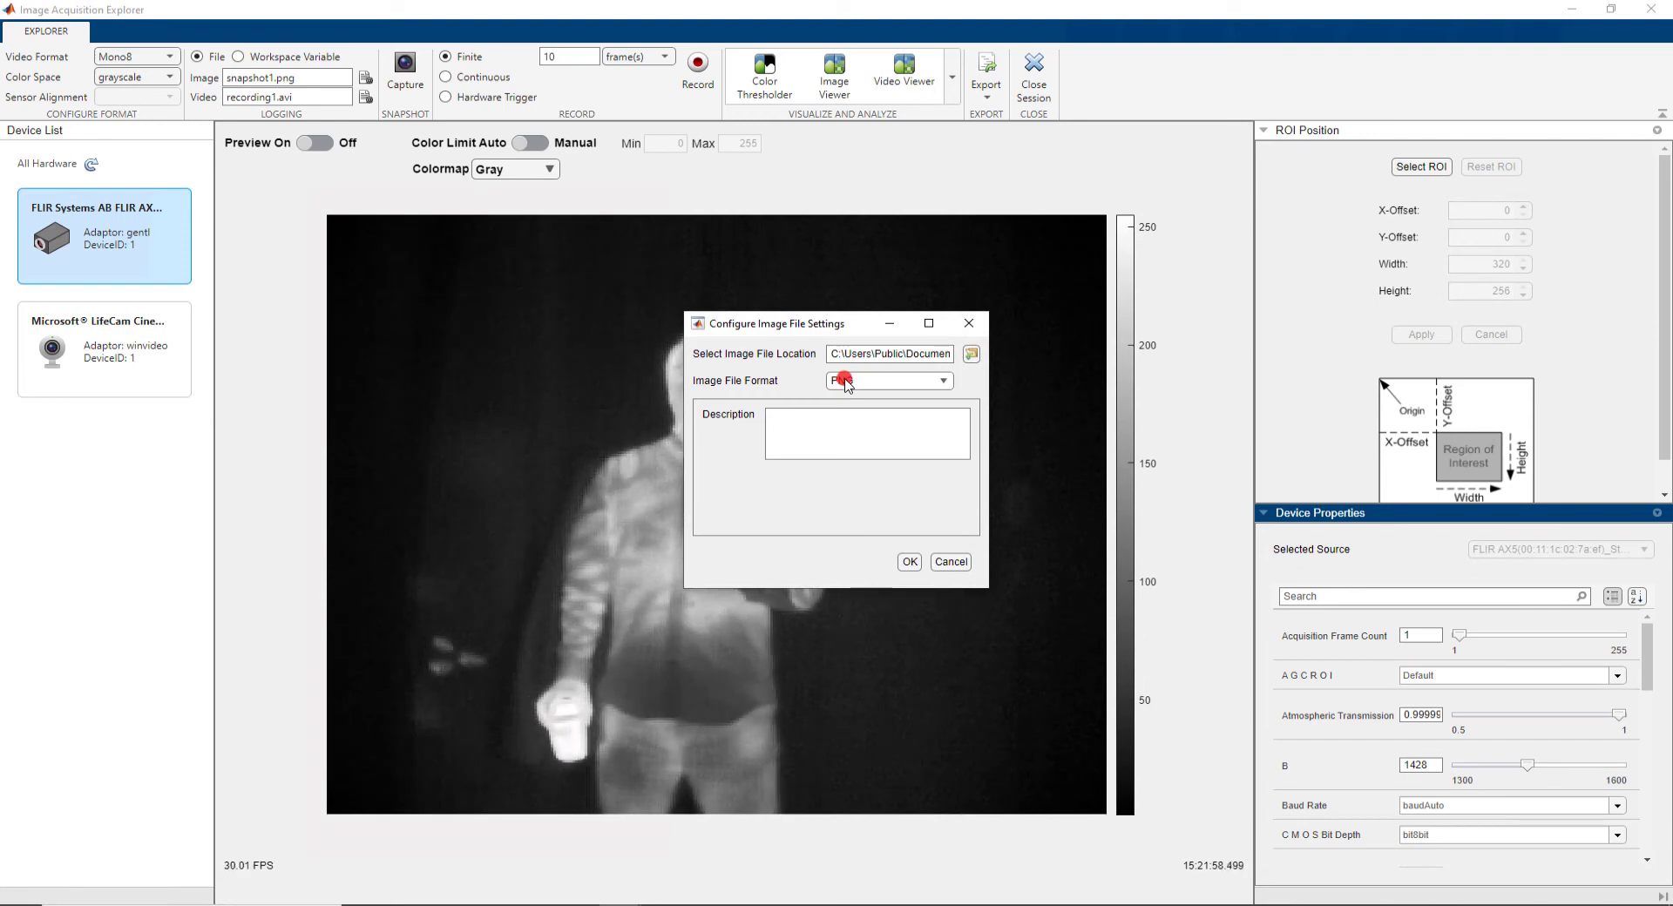
click(845, 380)
click(852, 444)
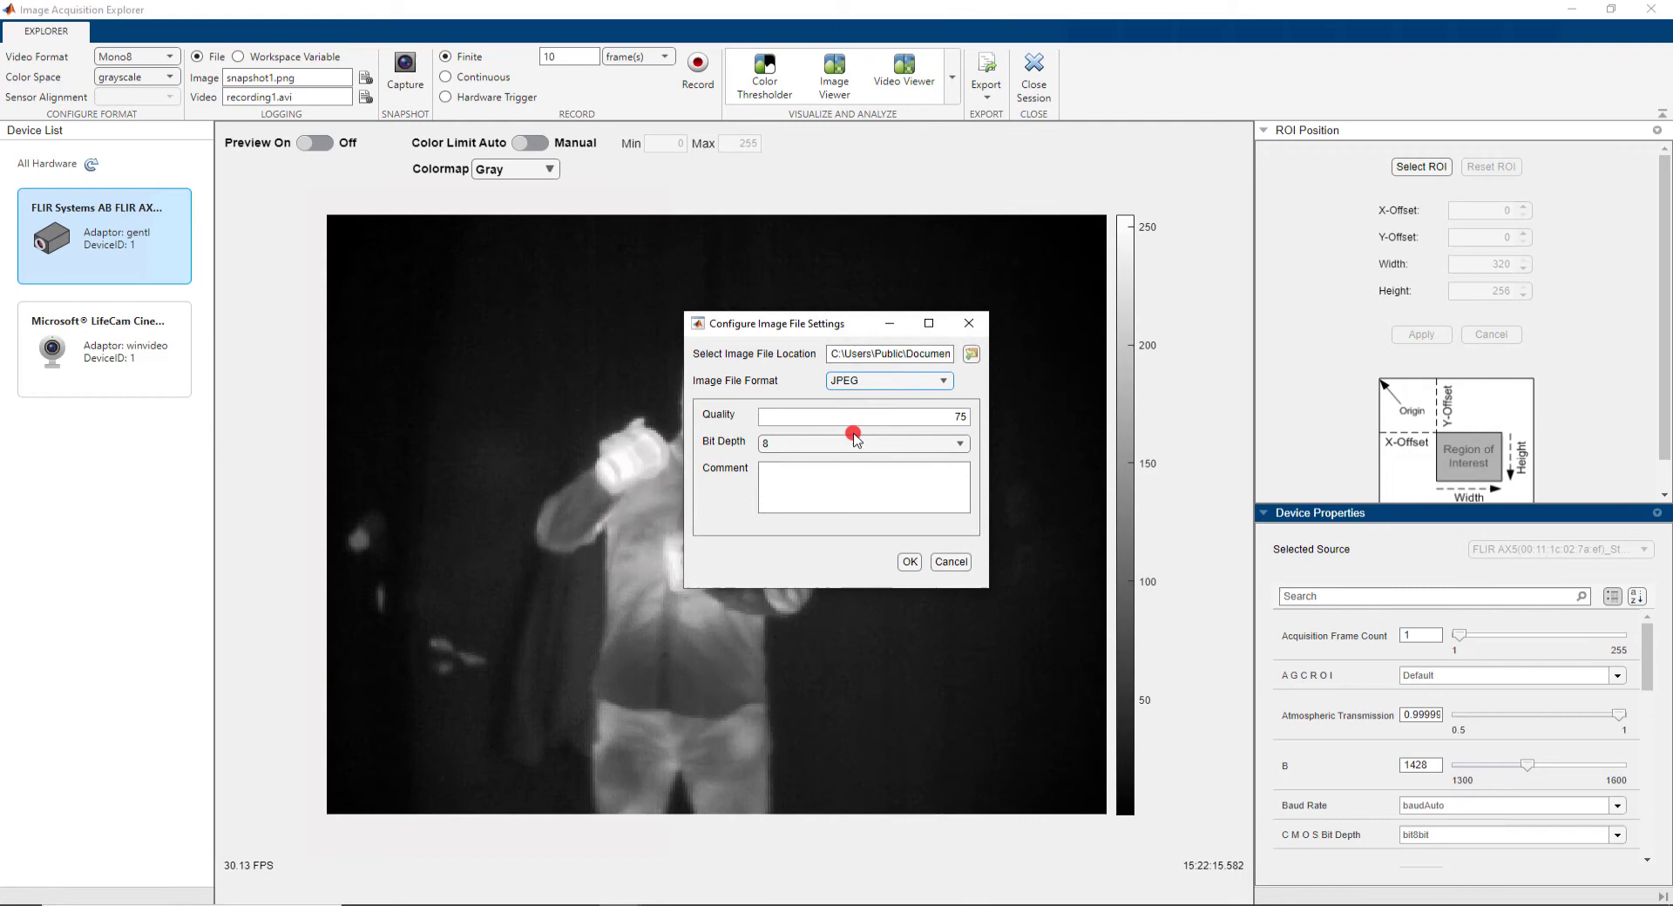
click(909, 562)
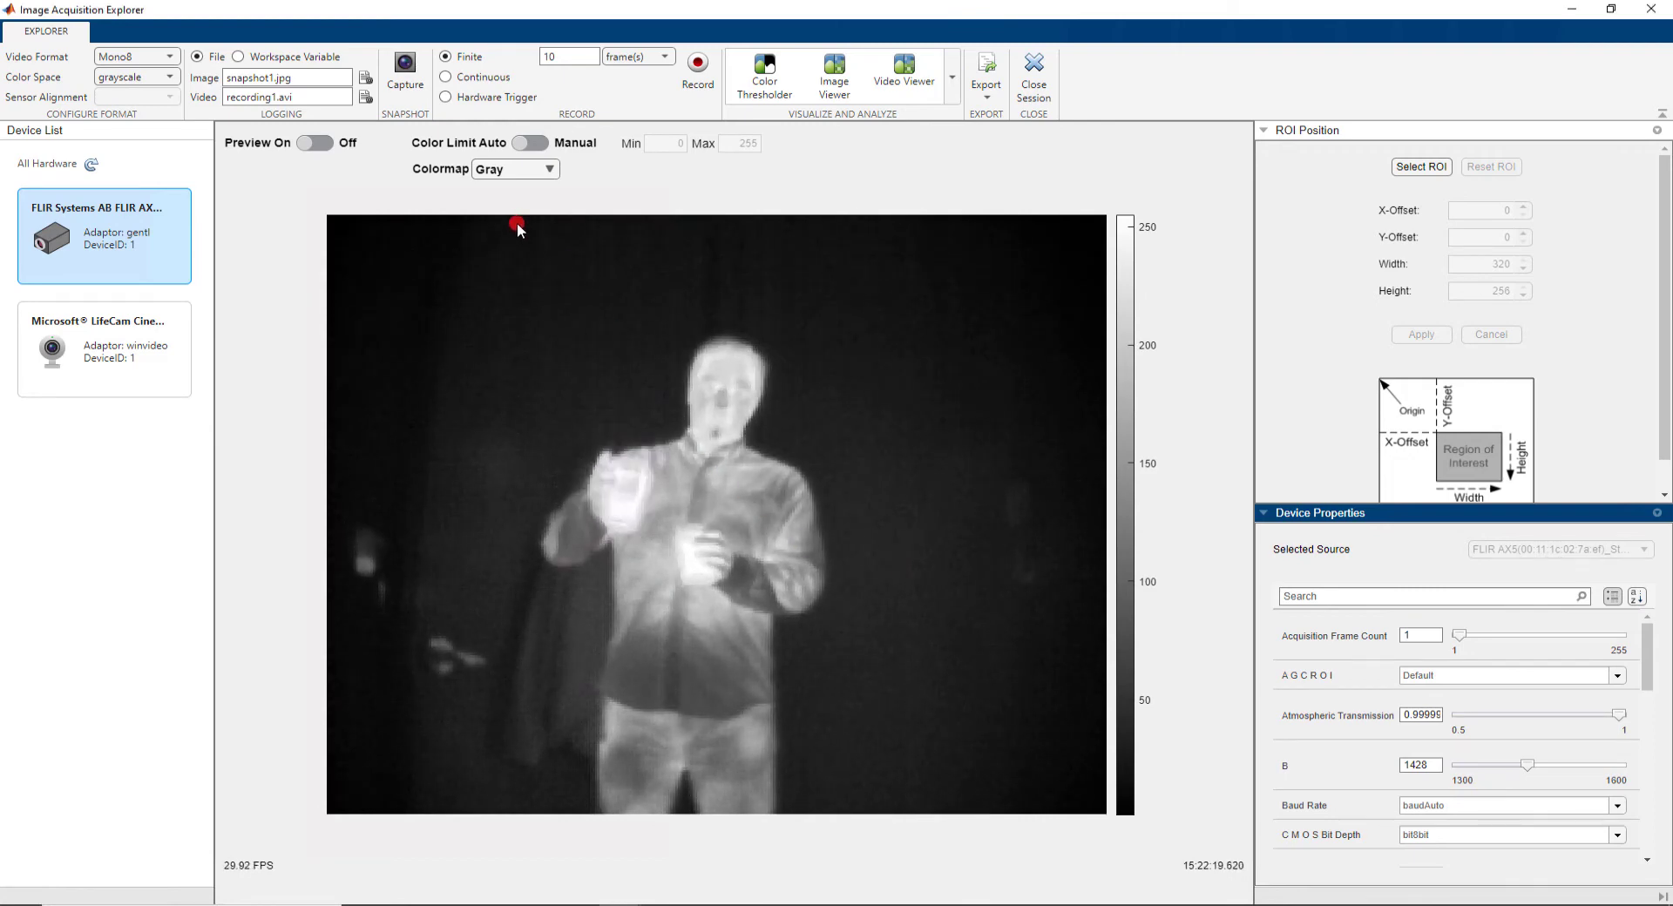
click(405, 76)
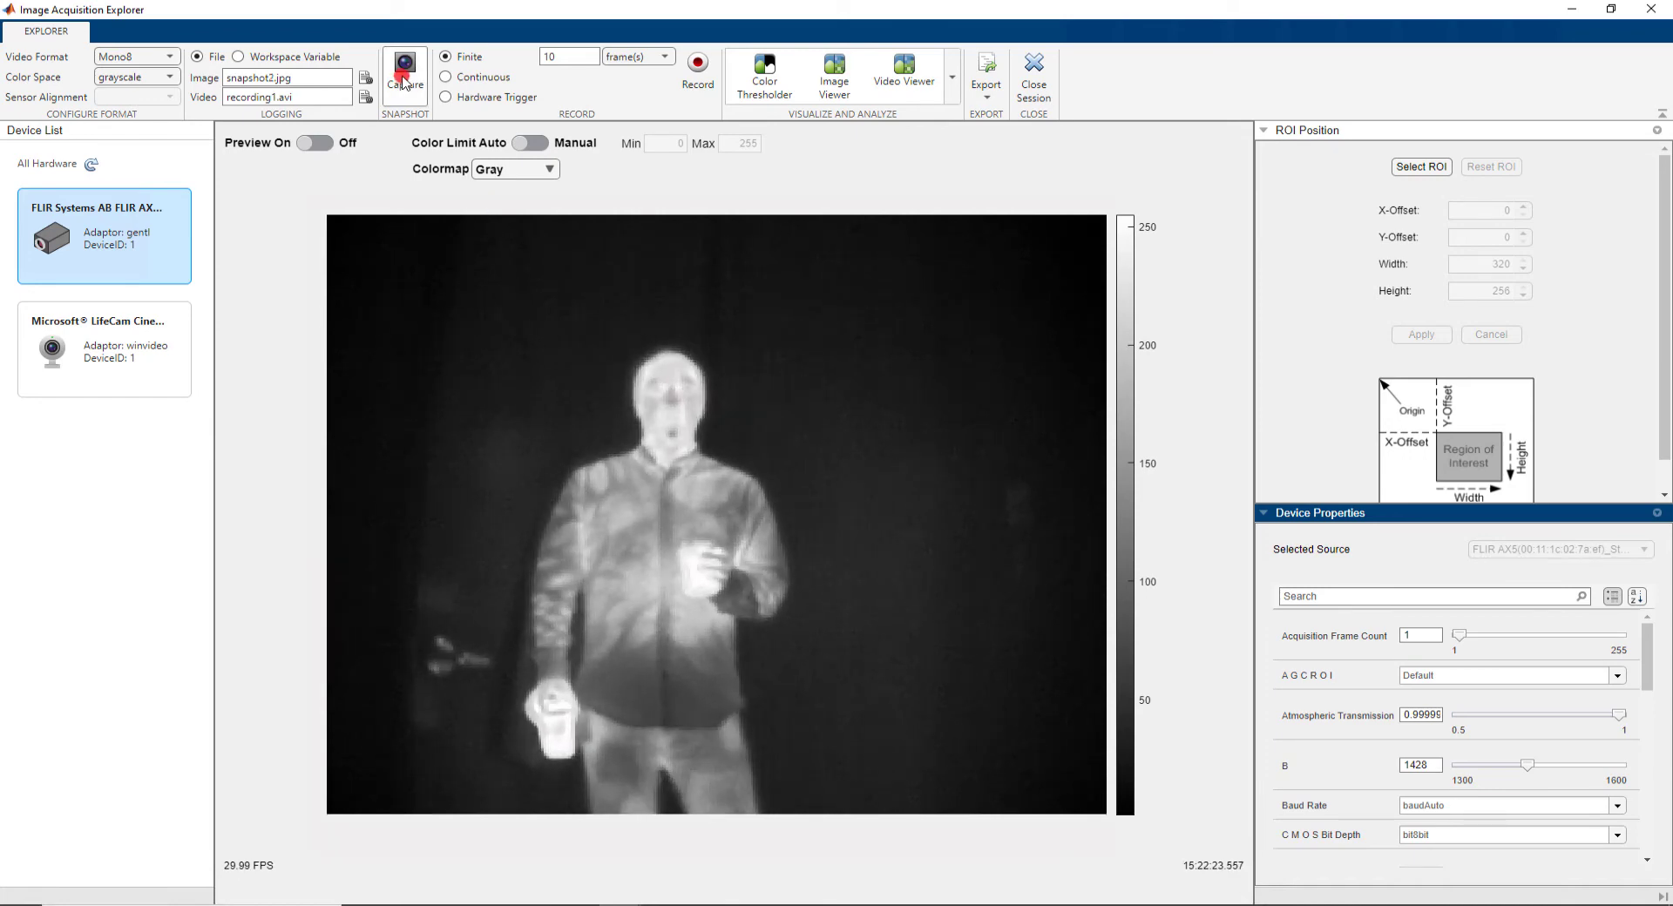
click(399, 151)
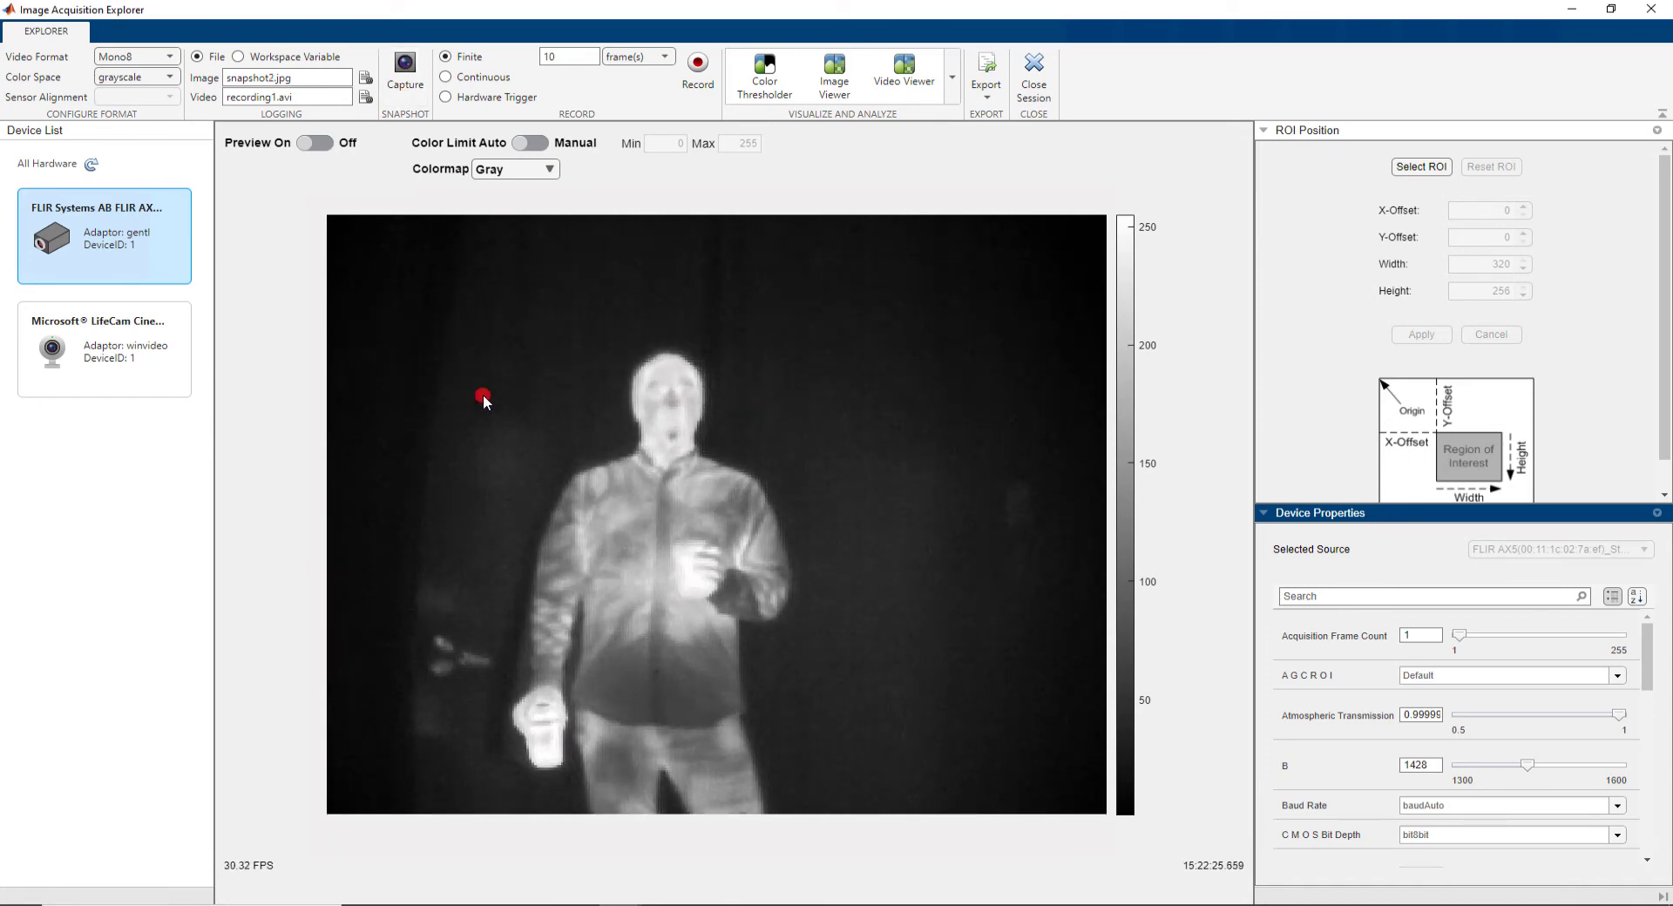
- Check snapshot1.jpg in MATLAB's Current Folder, then return to Image Acquisition Explorer
click(543, 835)
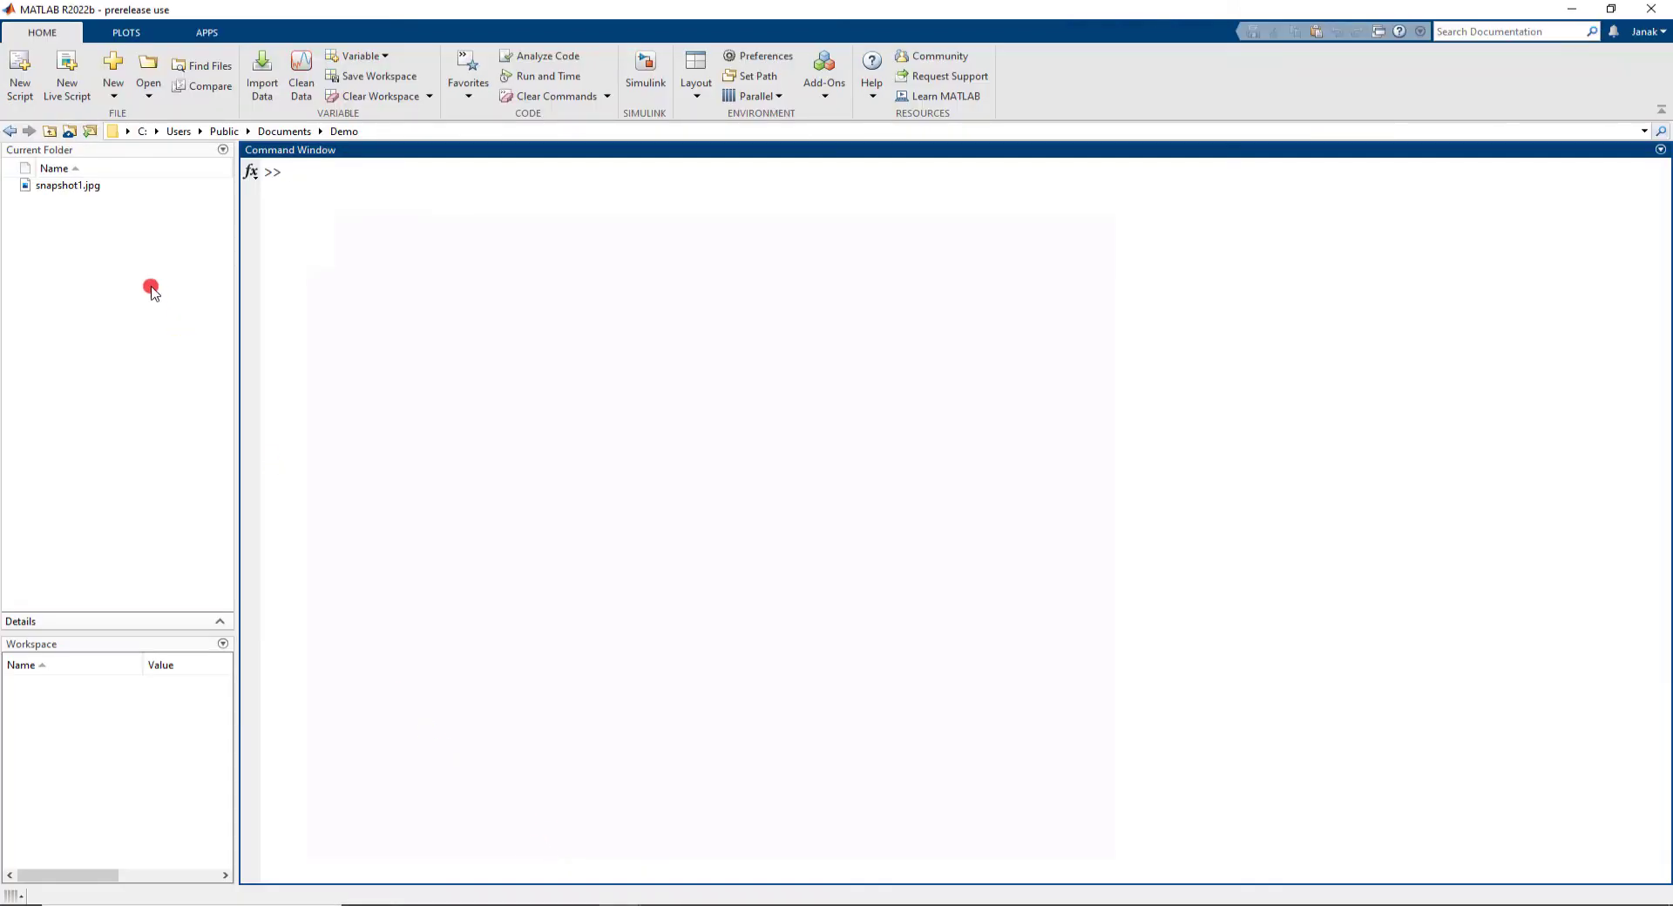
click(96, 186)
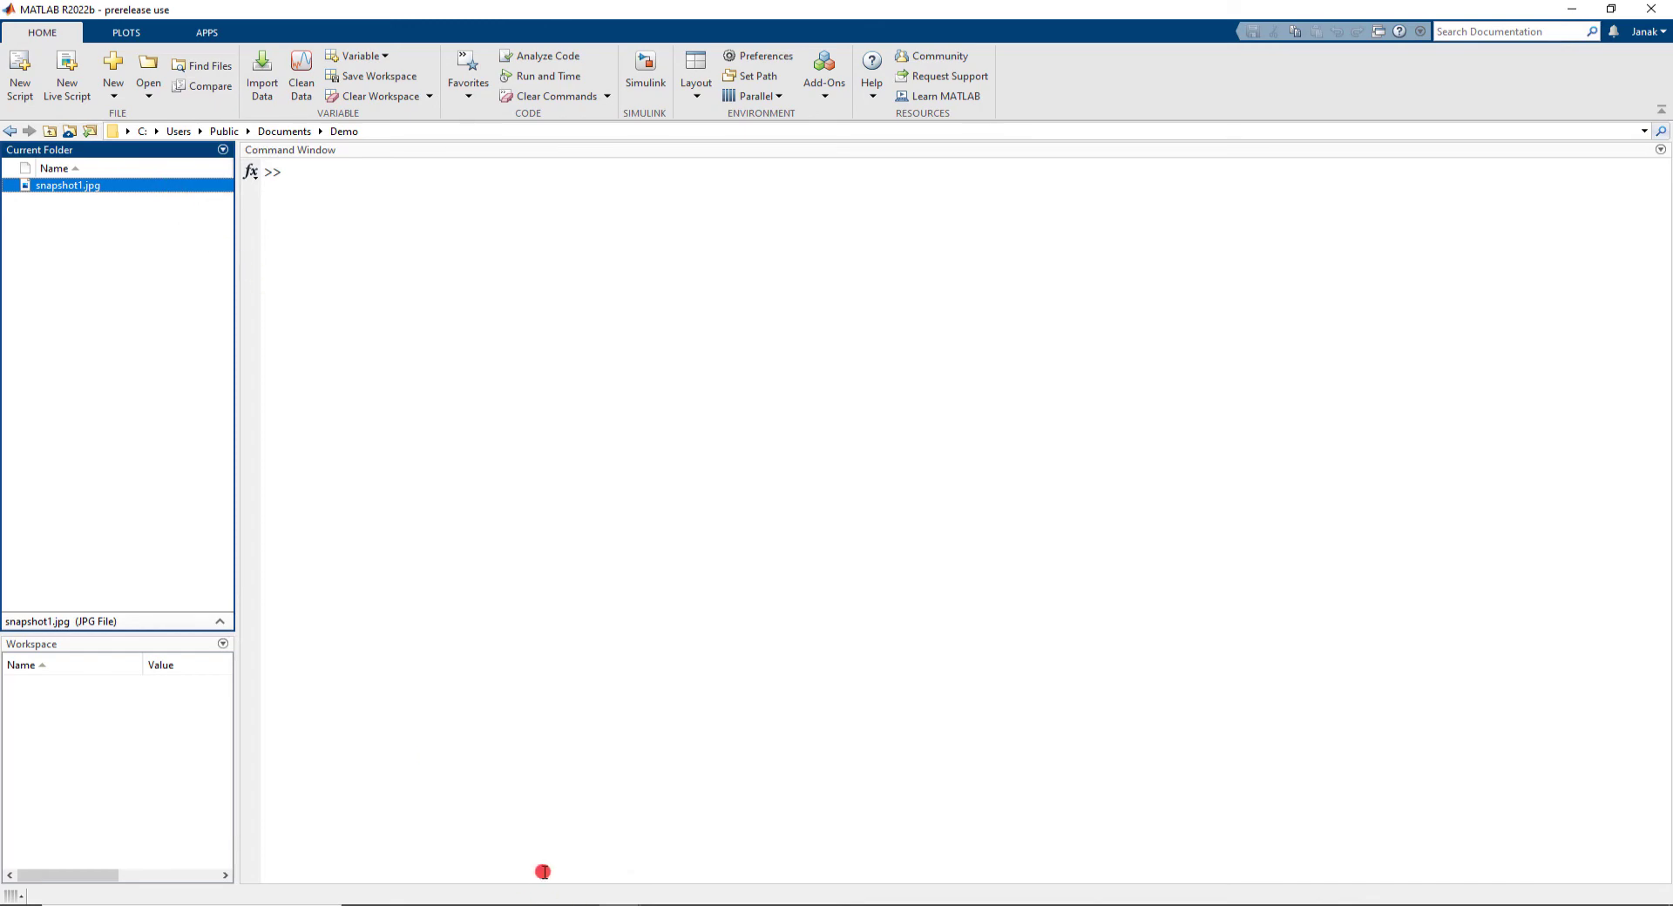
click(618, 889)
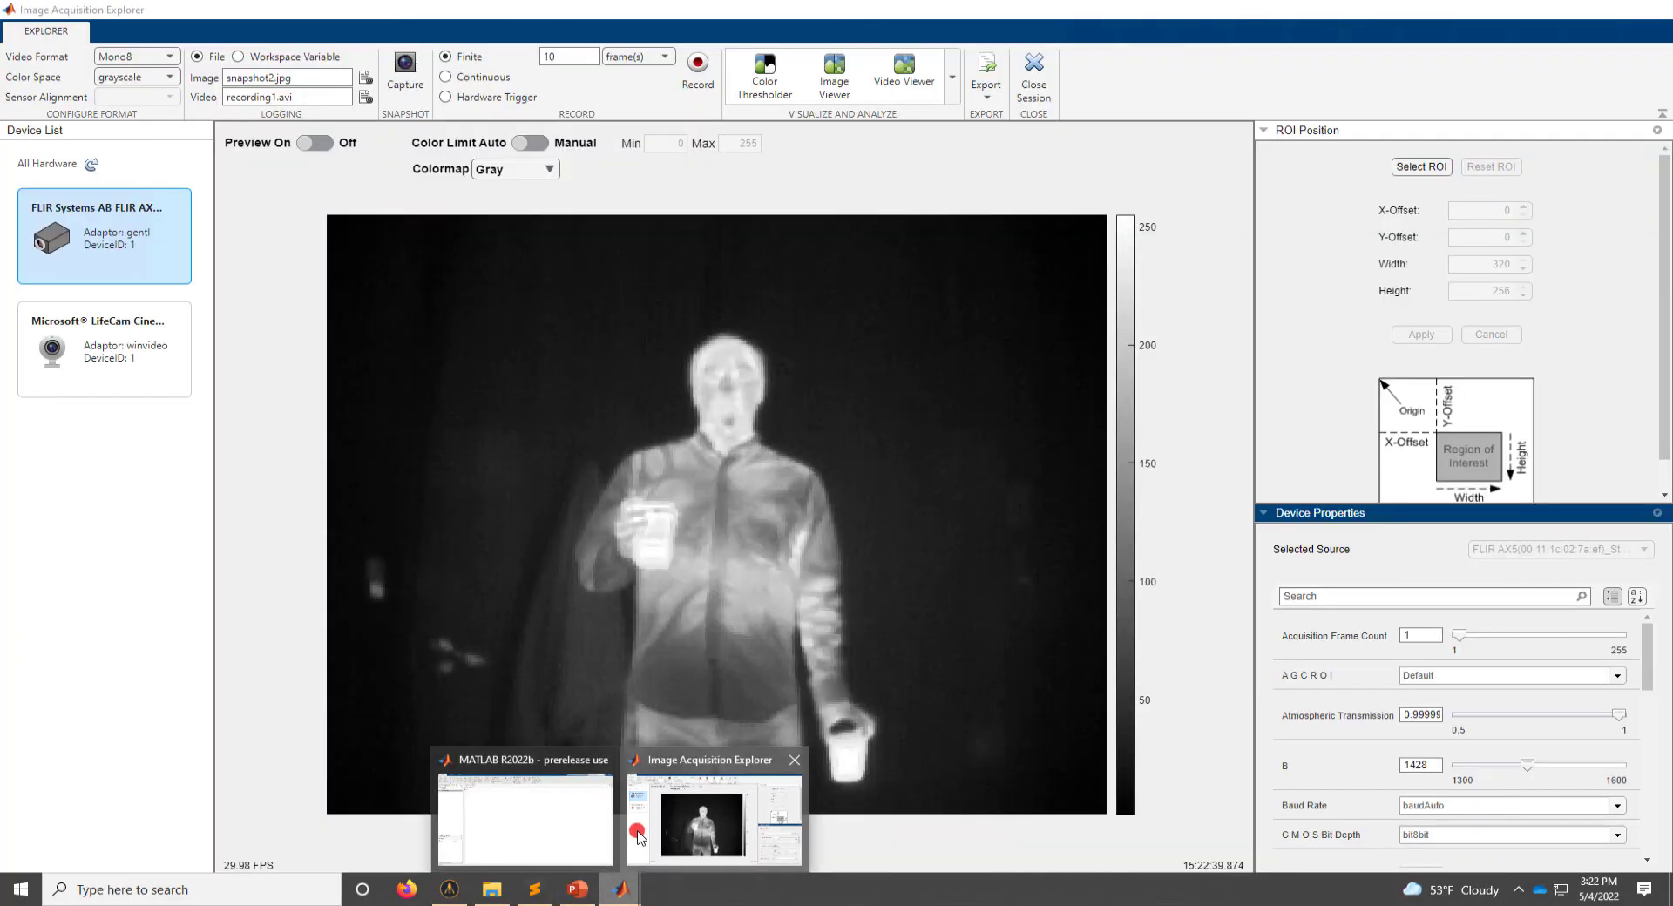
click(638, 836)
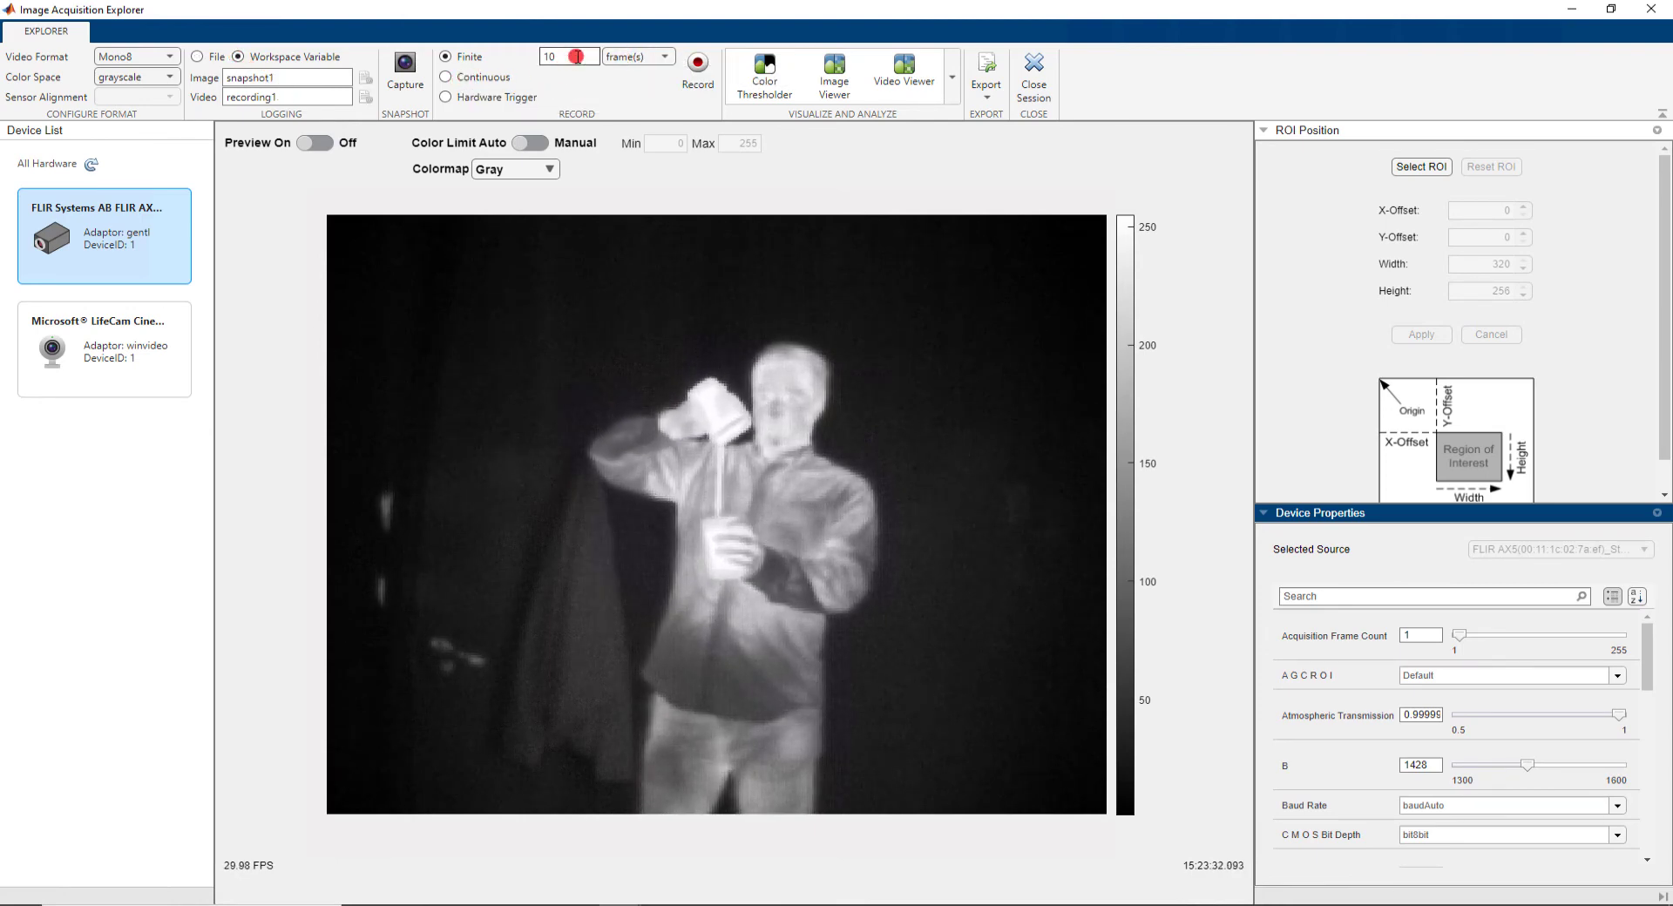
click(622, 61)
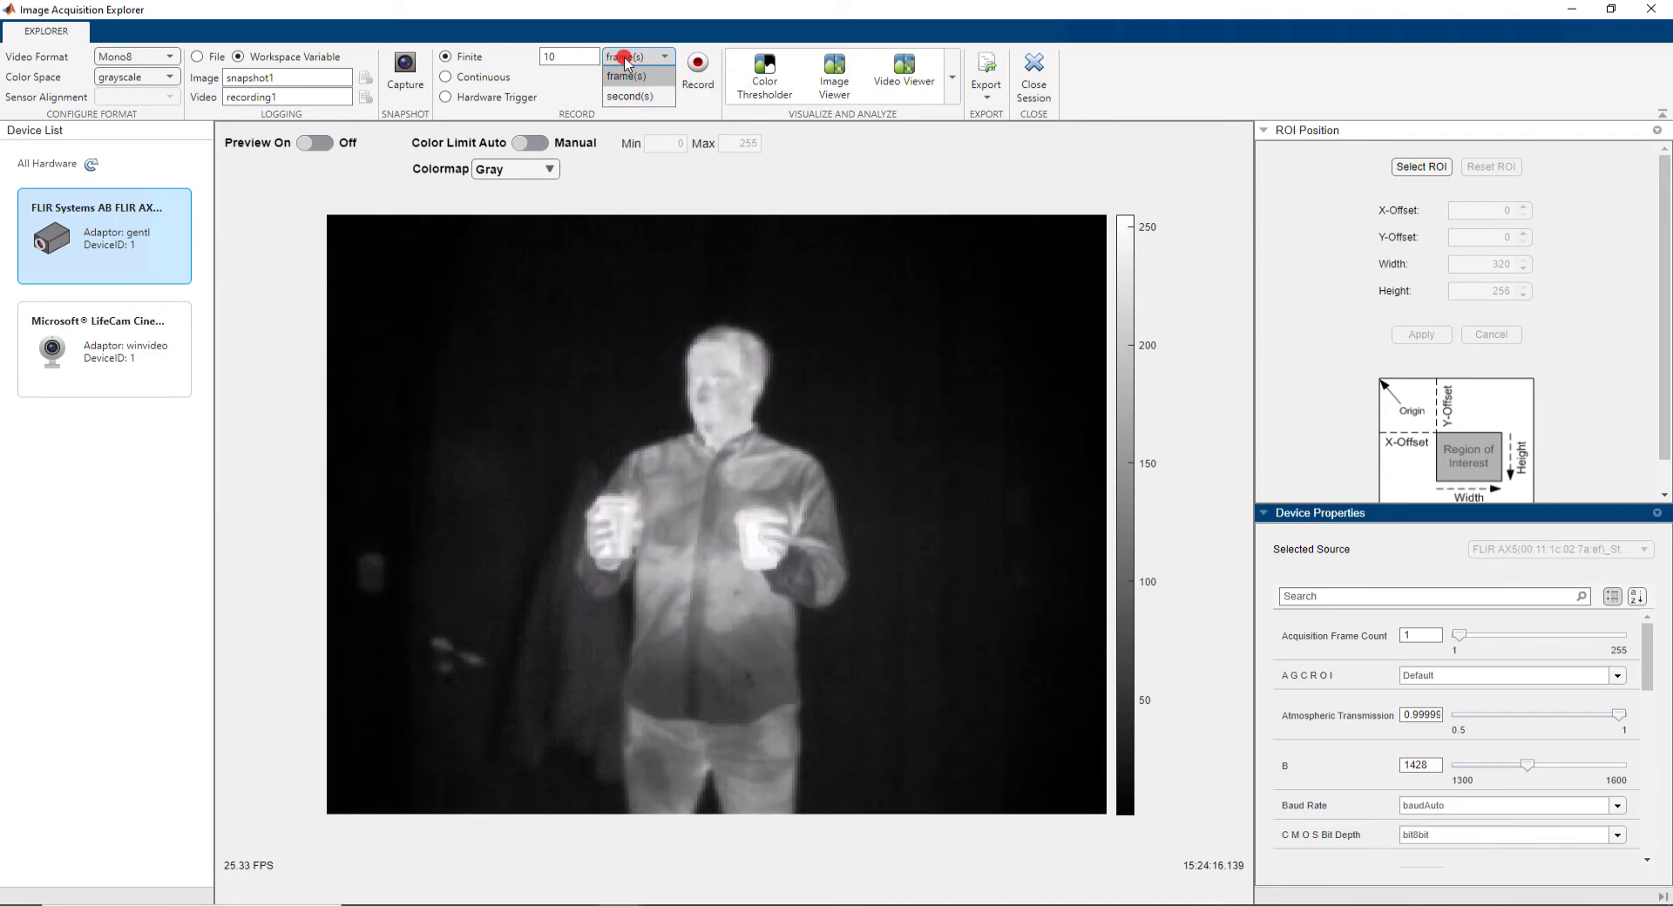
click(624, 57)
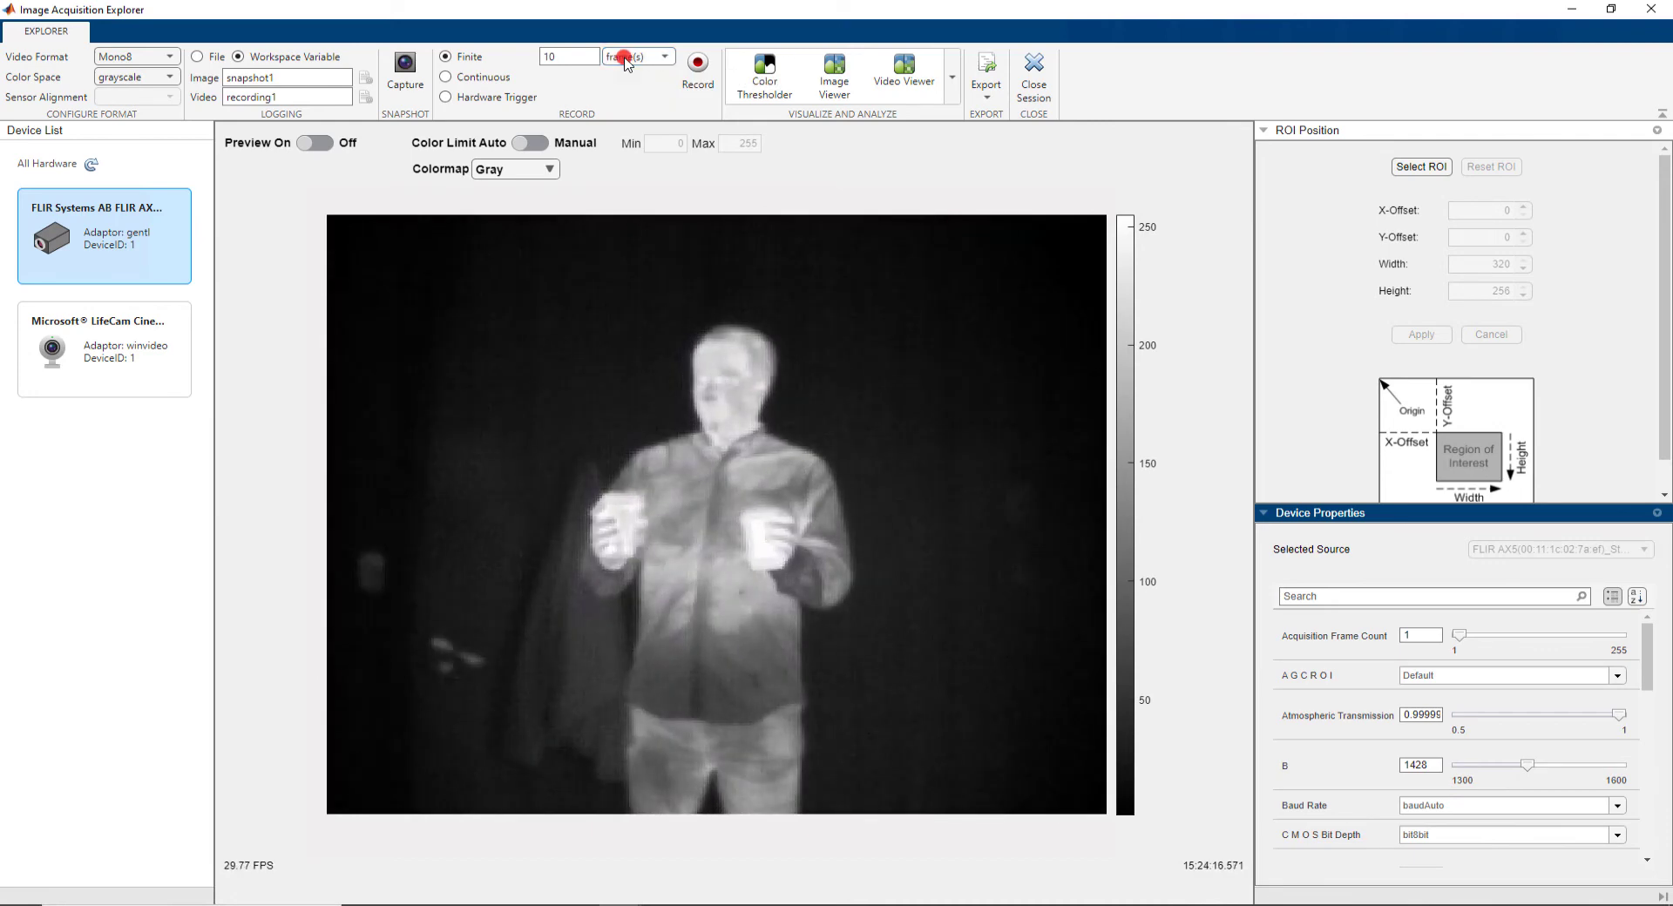
click(446, 78)
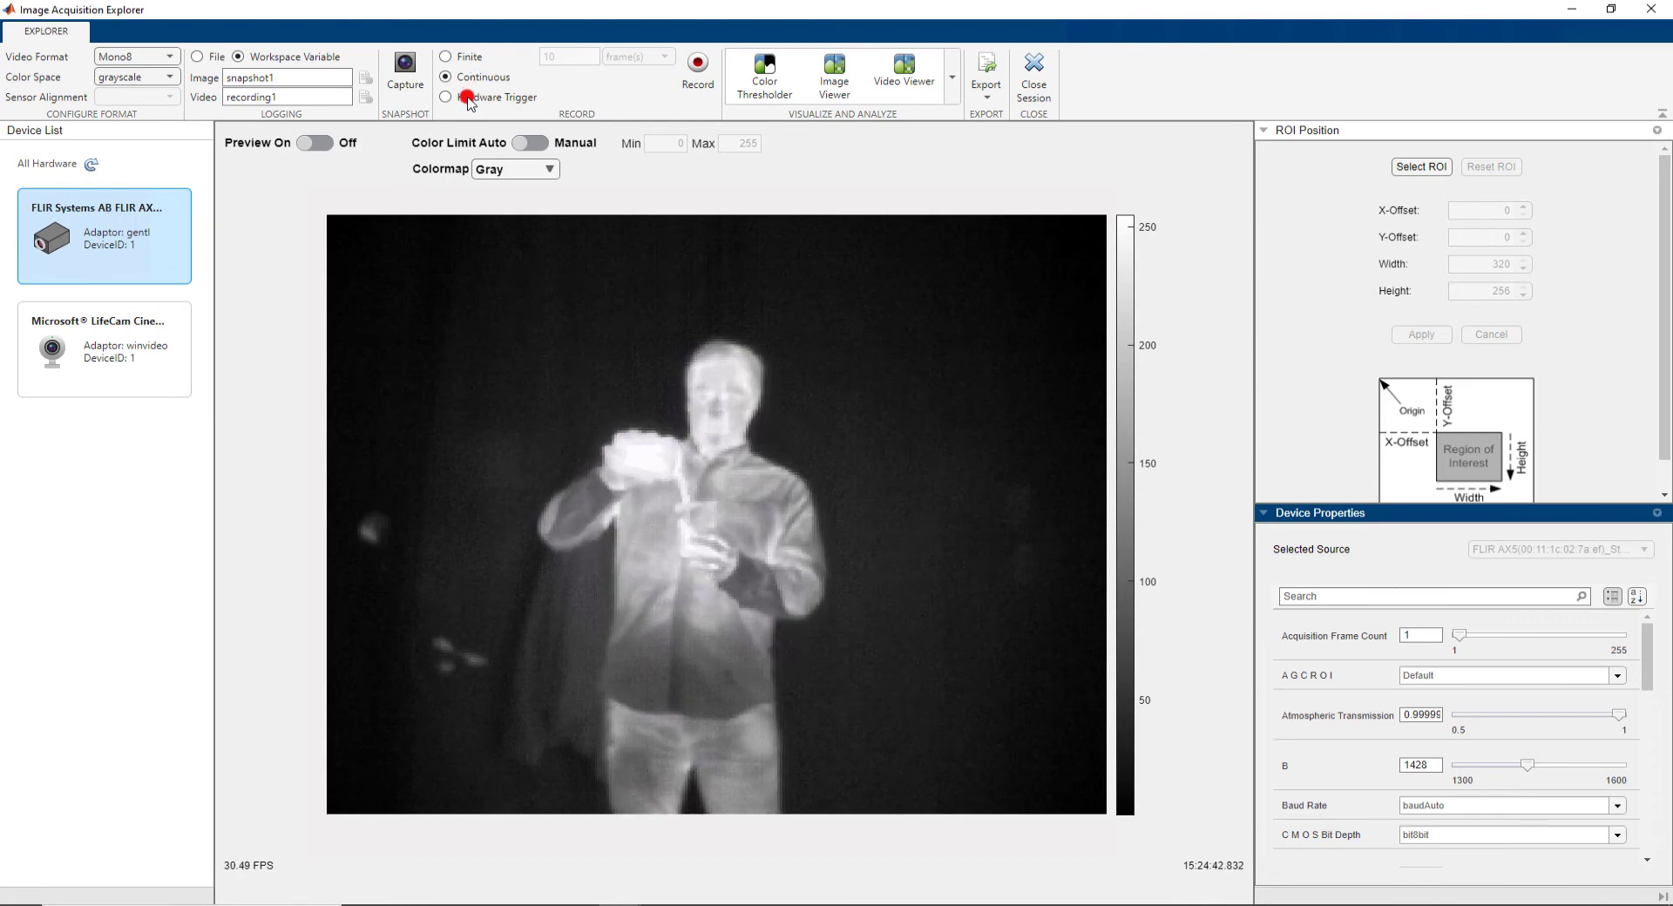
click(467, 98)
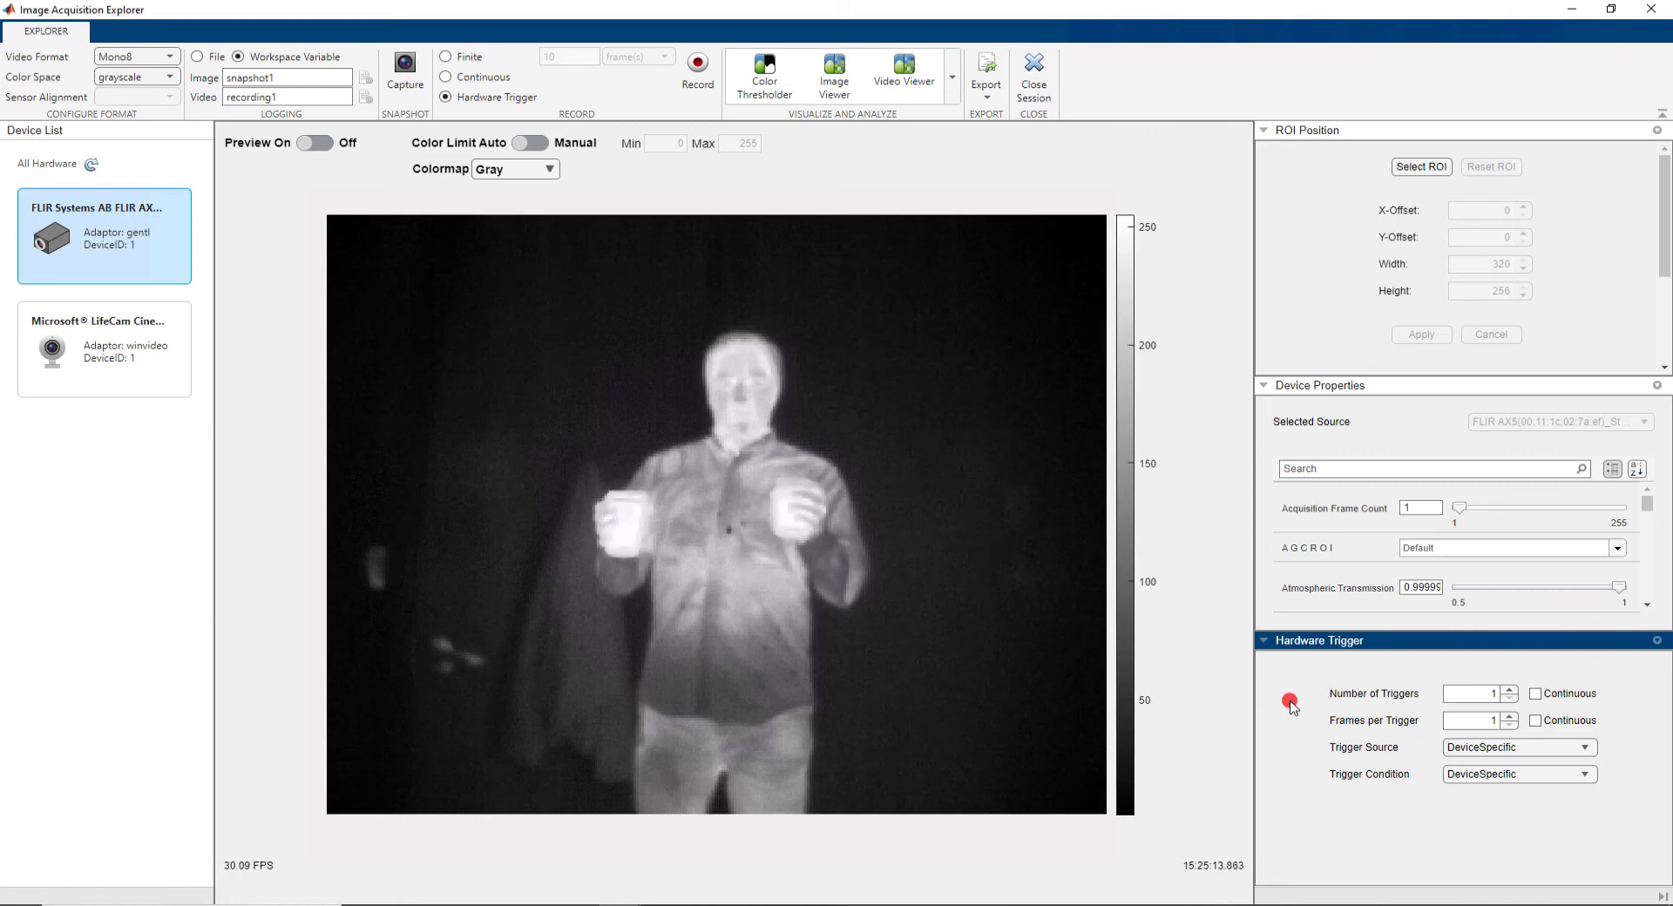
click(453, 56)
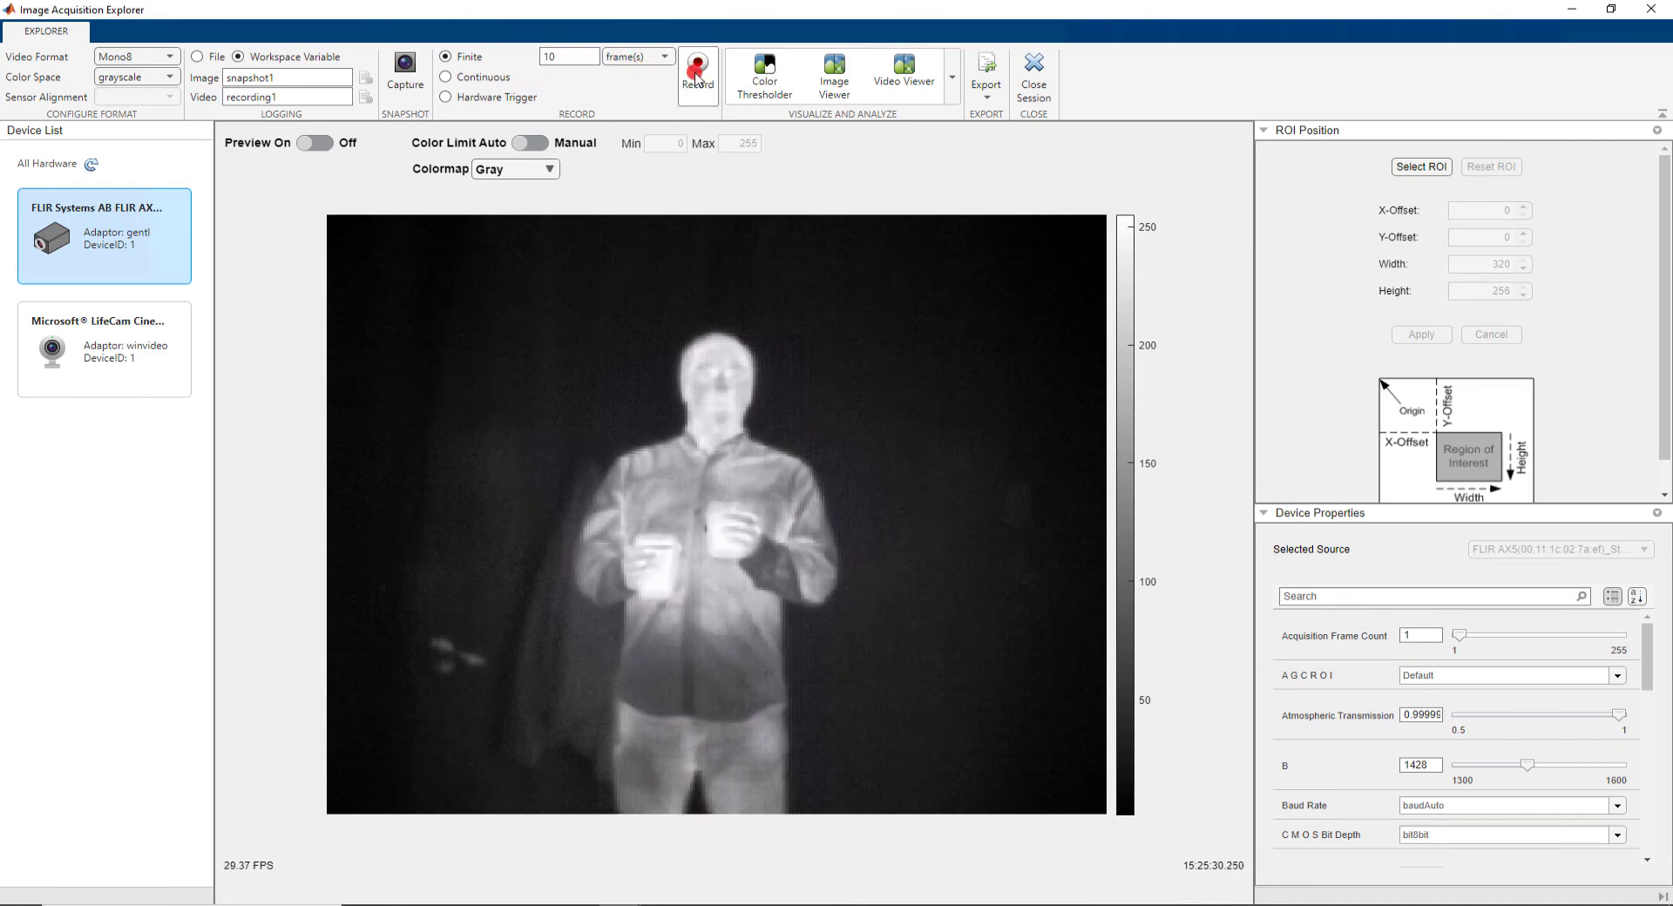
- Record 10 frames, inspect the 4-D uint8 recording1 variable in MATLAB, then return to the camera app
click(697, 70)
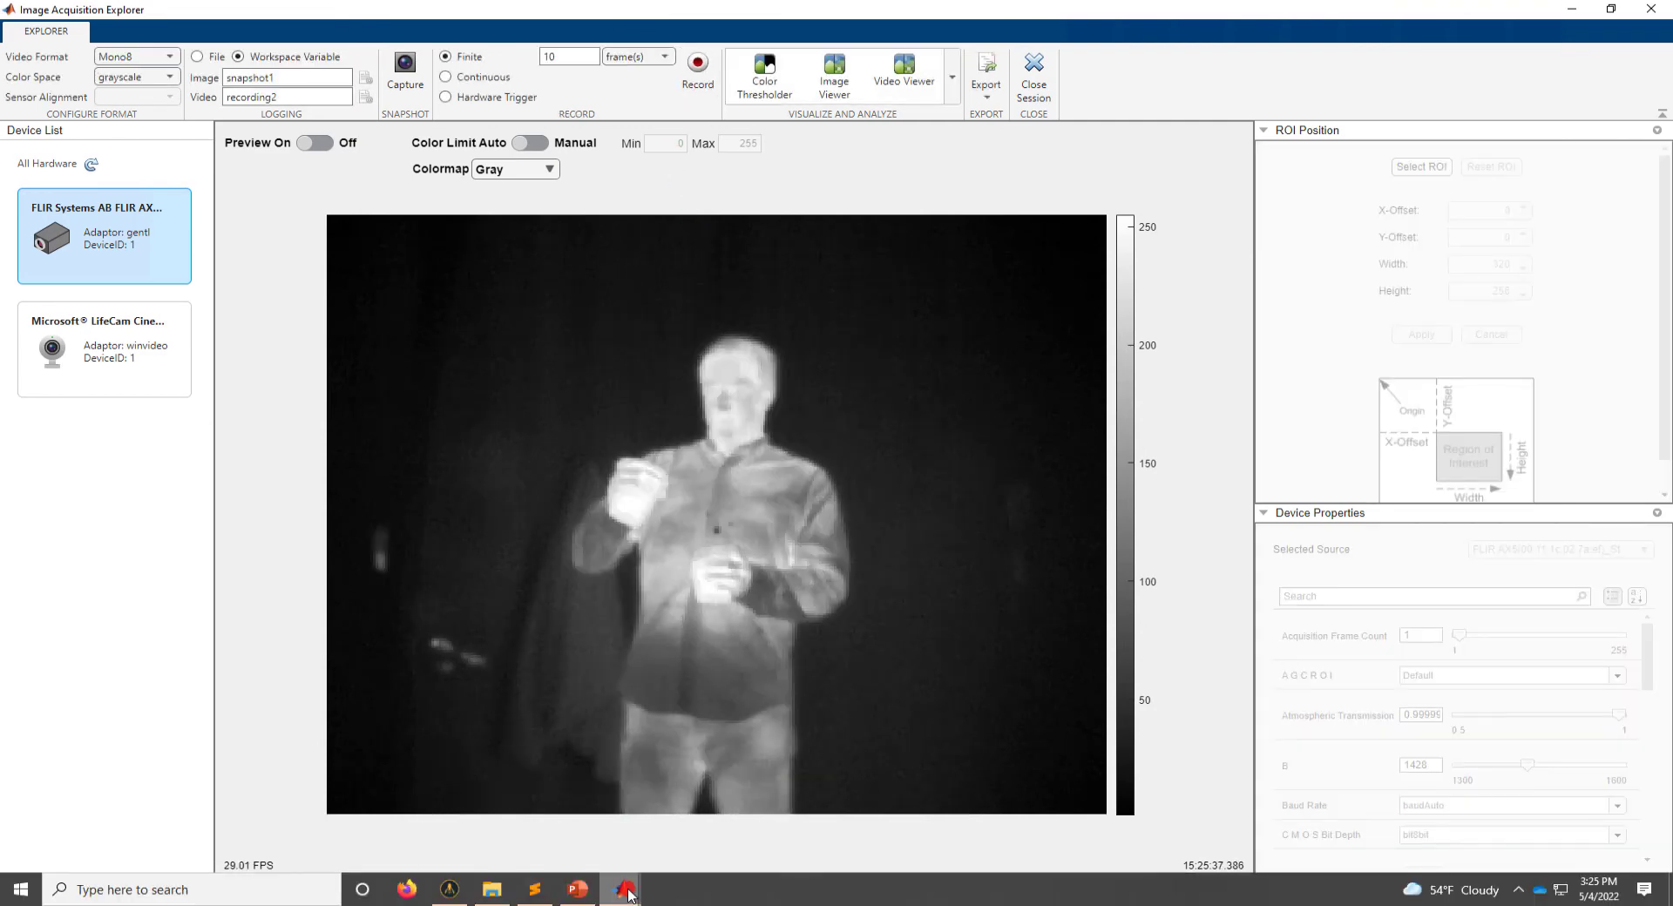
mouse_move(631, 894)
click(598, 855)
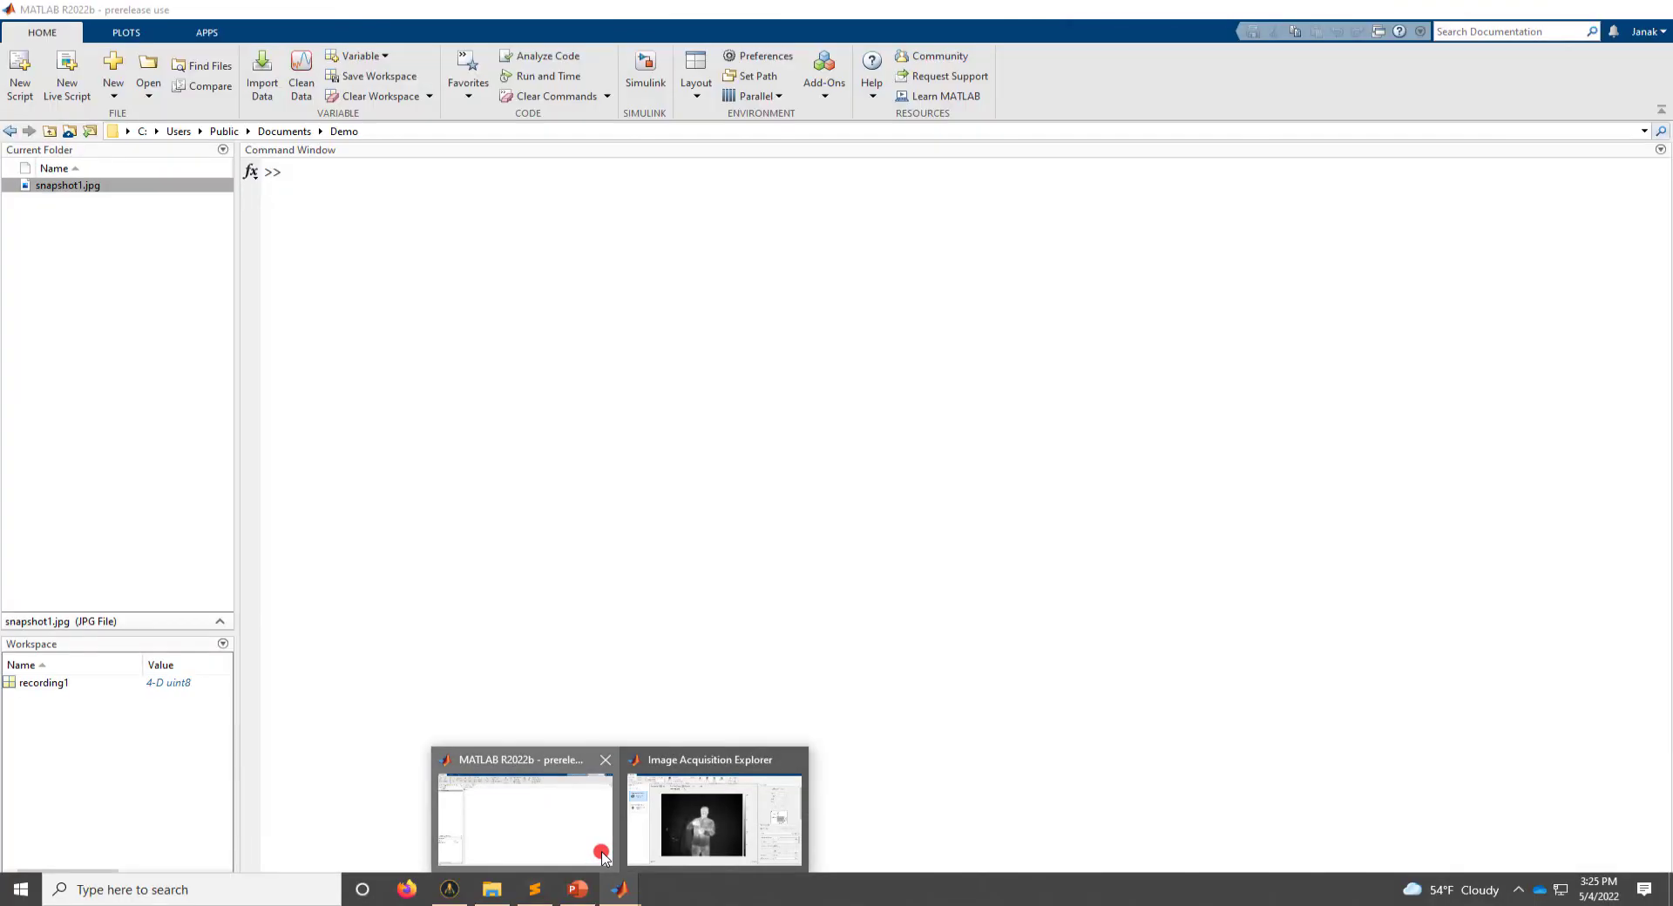
click(46, 685)
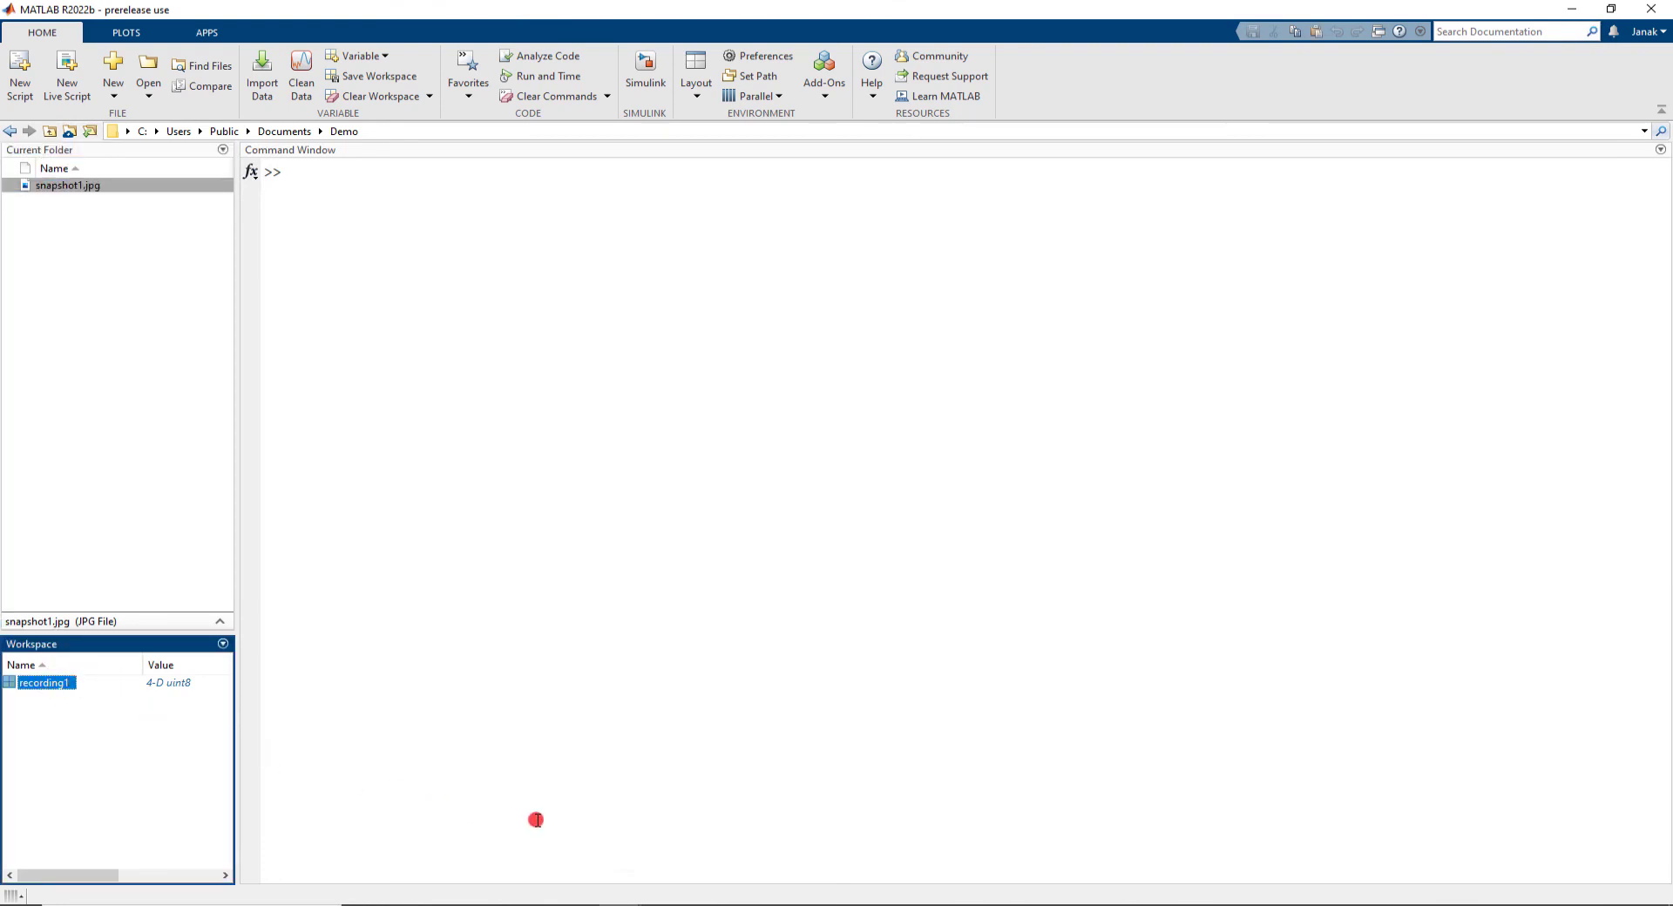
click(629, 894)
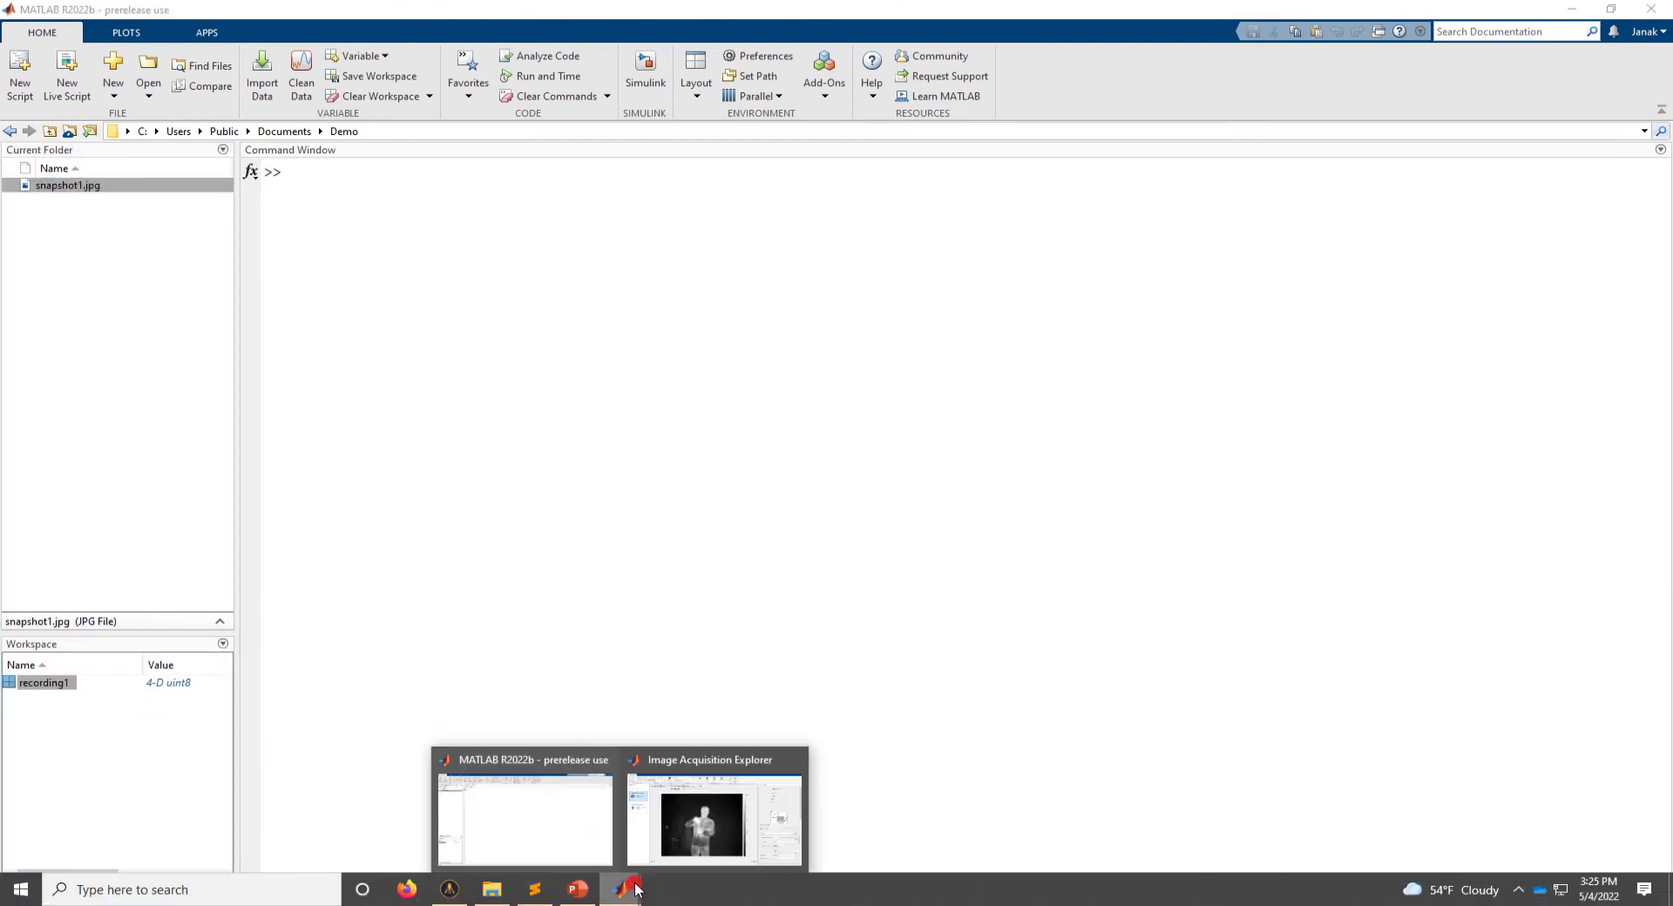
click(637, 851)
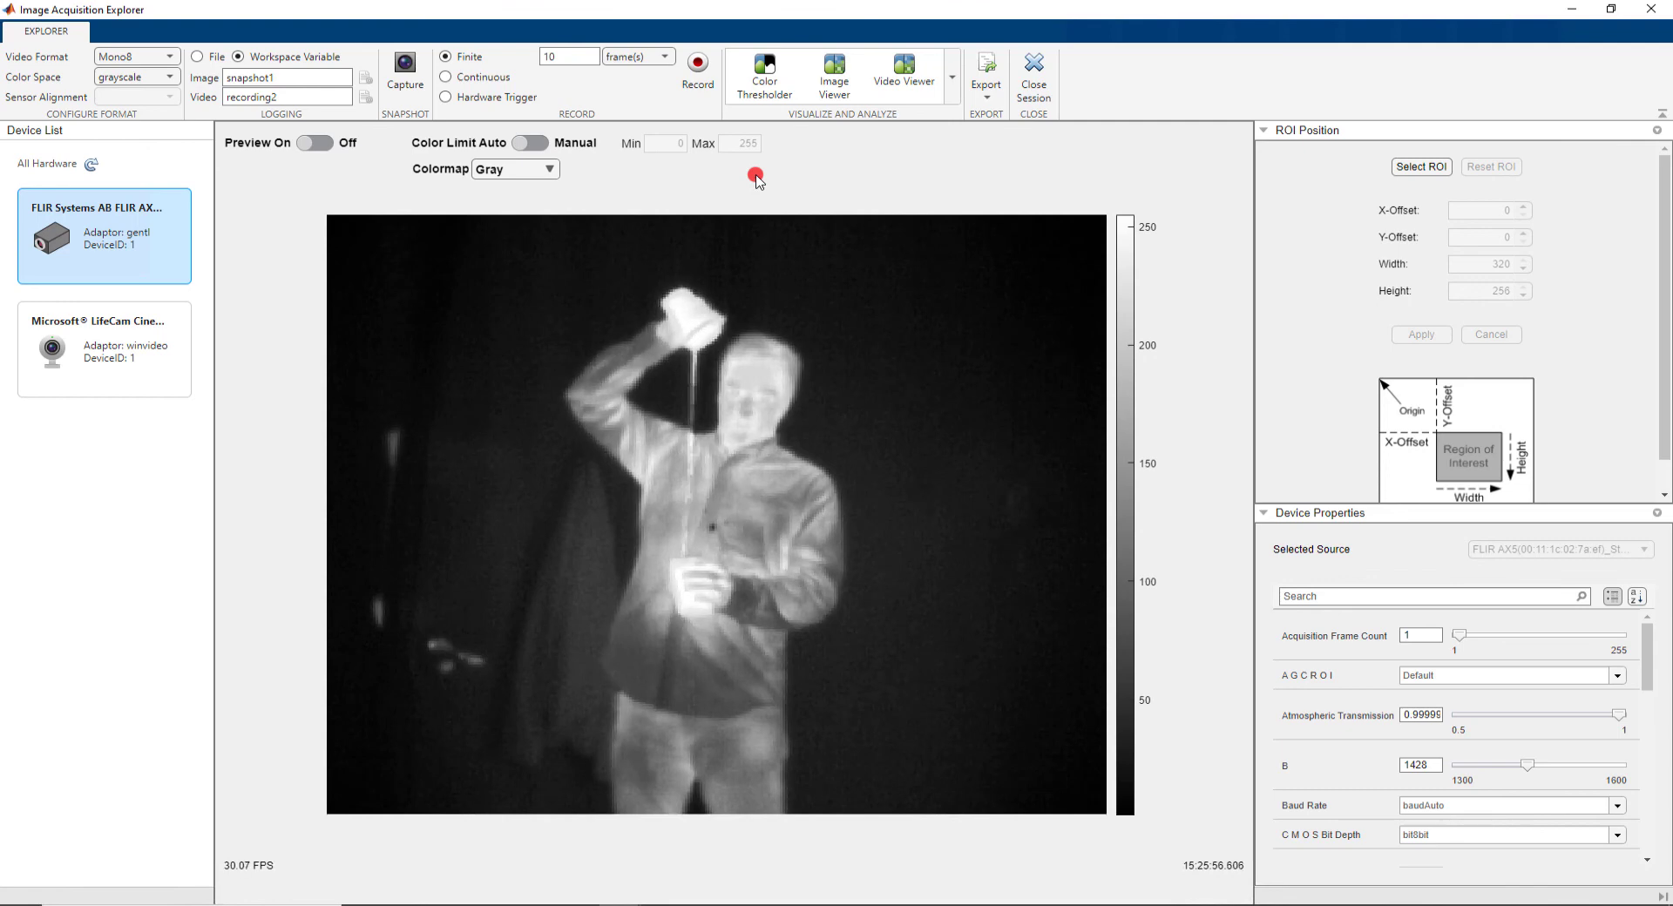
- Review recording1's 10 frames in Movie Player, close it, and show the Export choices
click(900, 87)
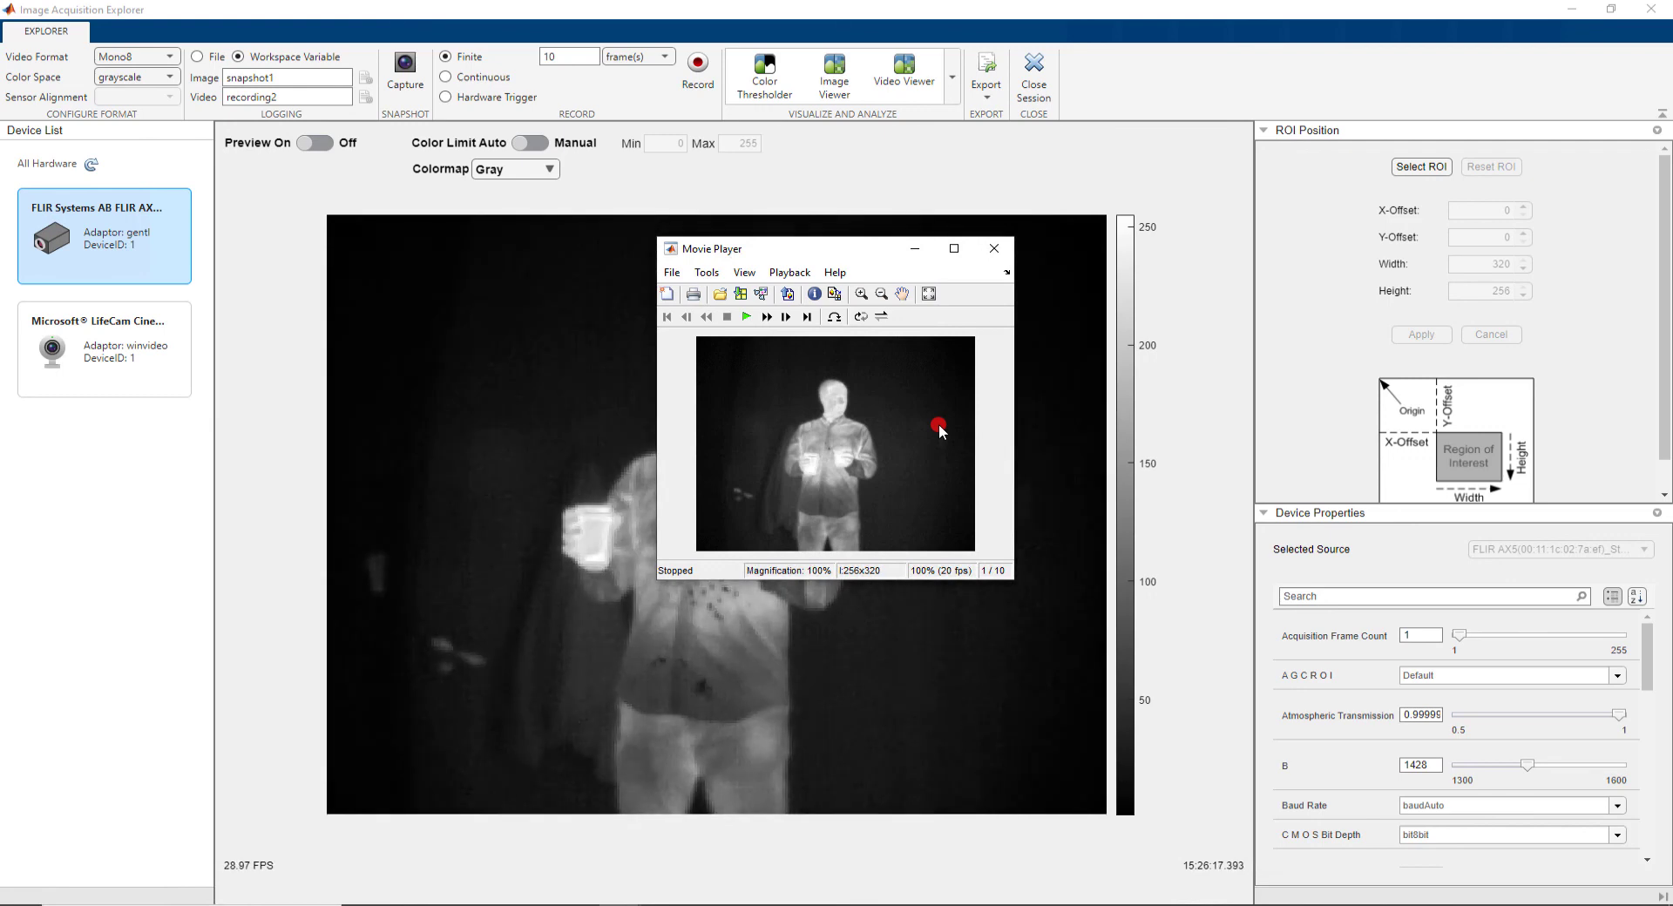
click(994, 248)
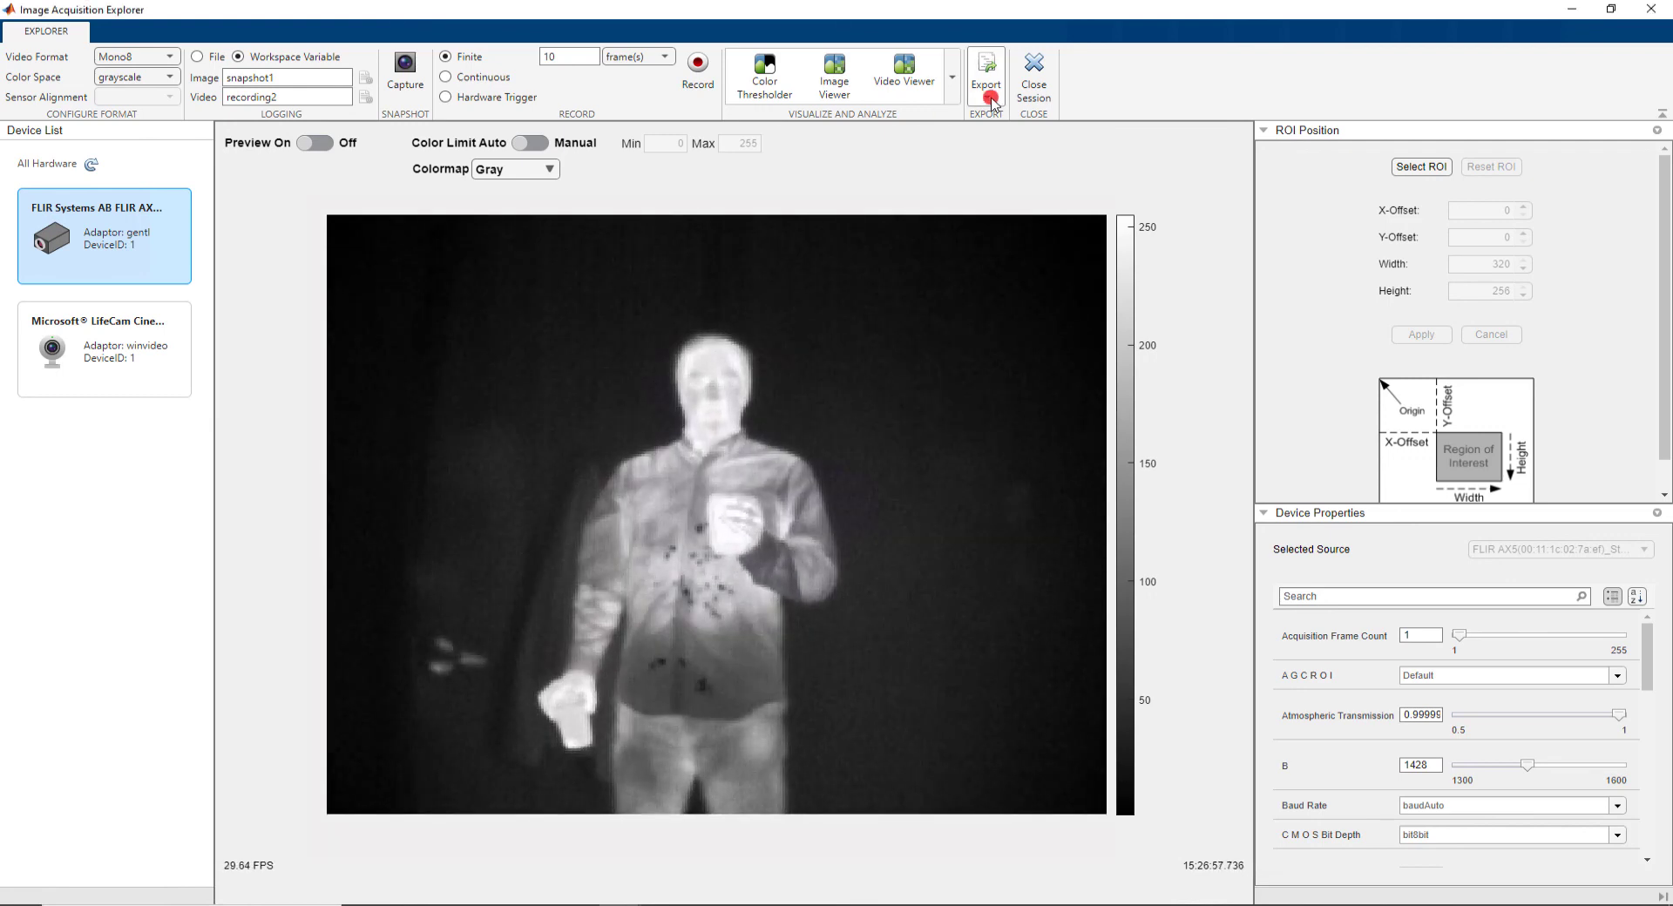
click(989, 97)
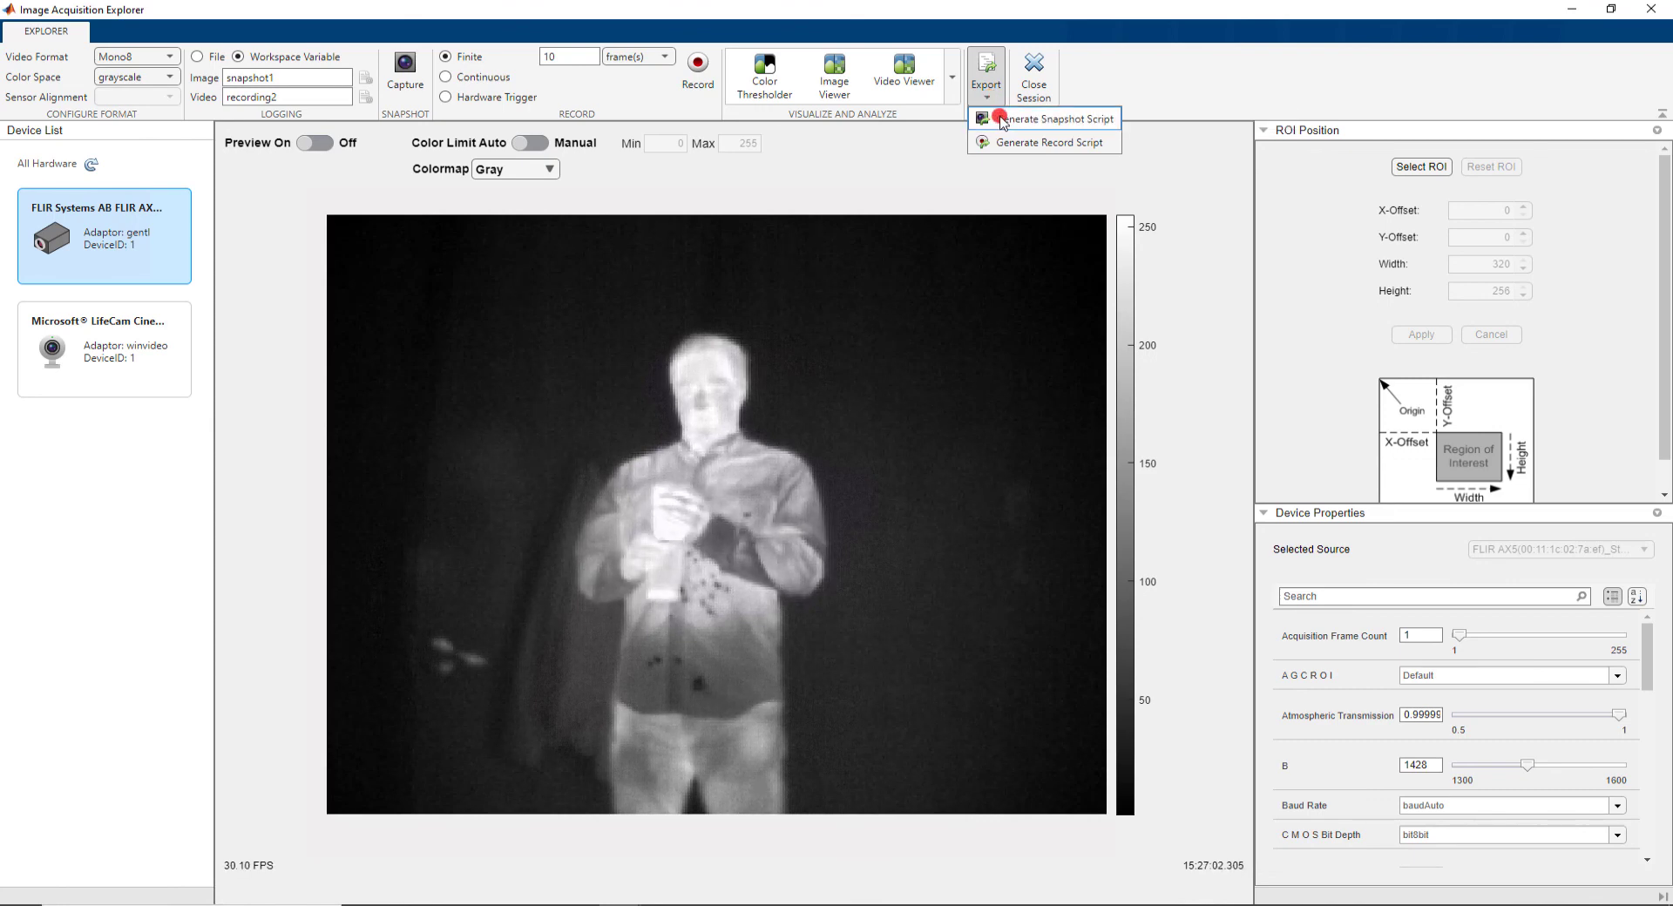
- Generate the snapshot live script, then close the FLIR session, discarding its configuration
click(1002, 119)
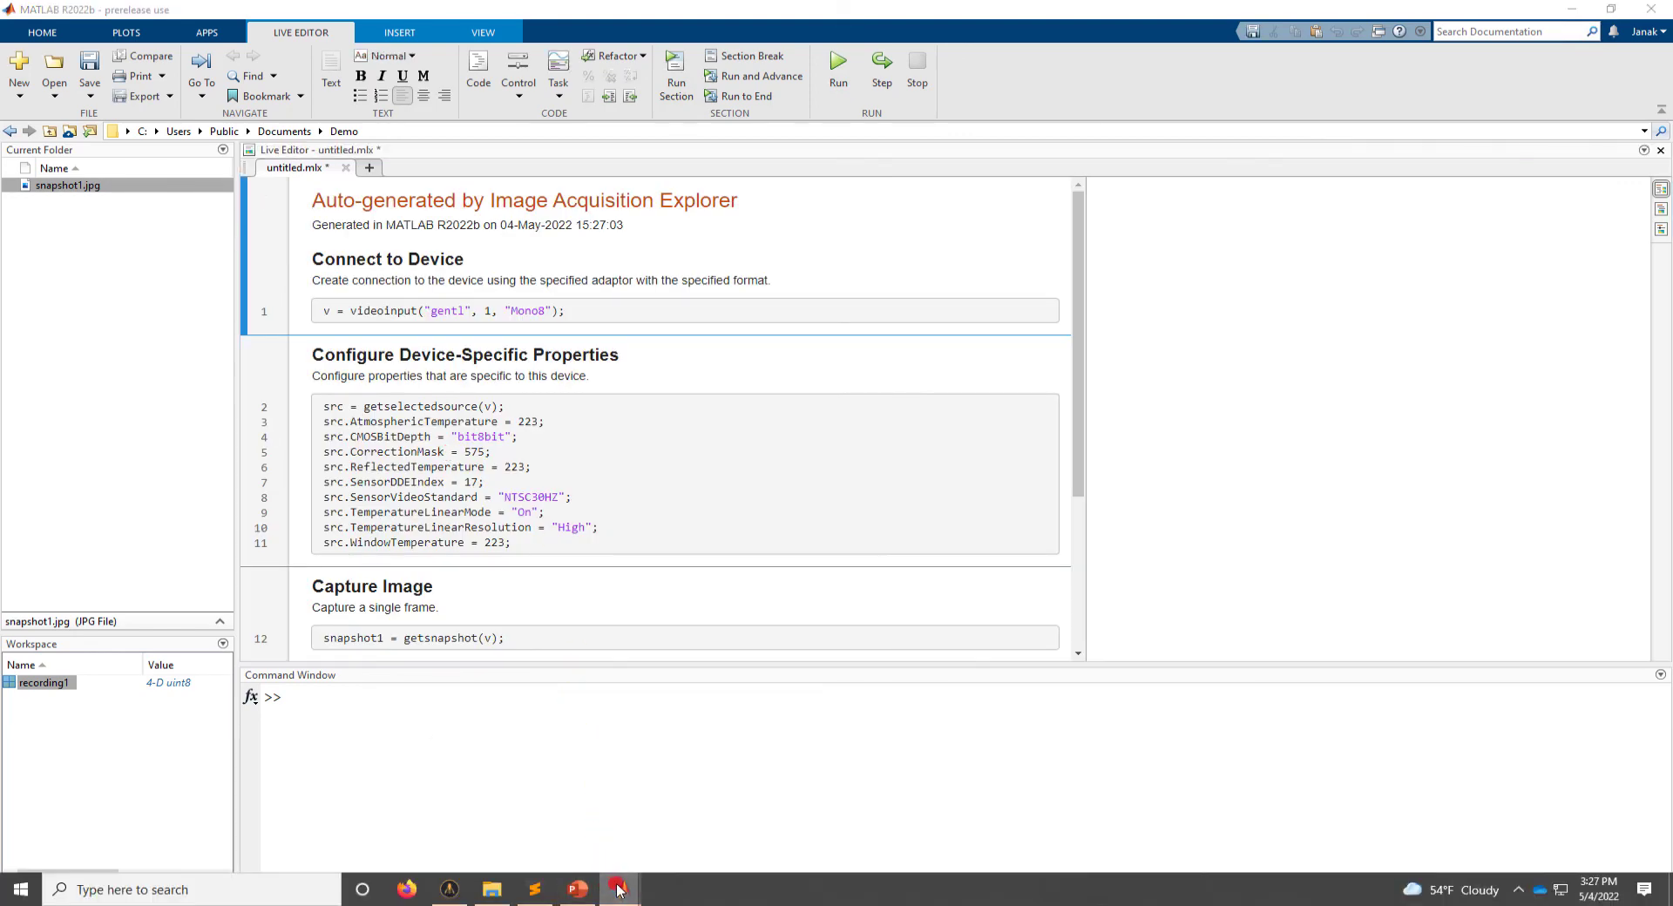
mouse_move(619, 889)
click(658, 851)
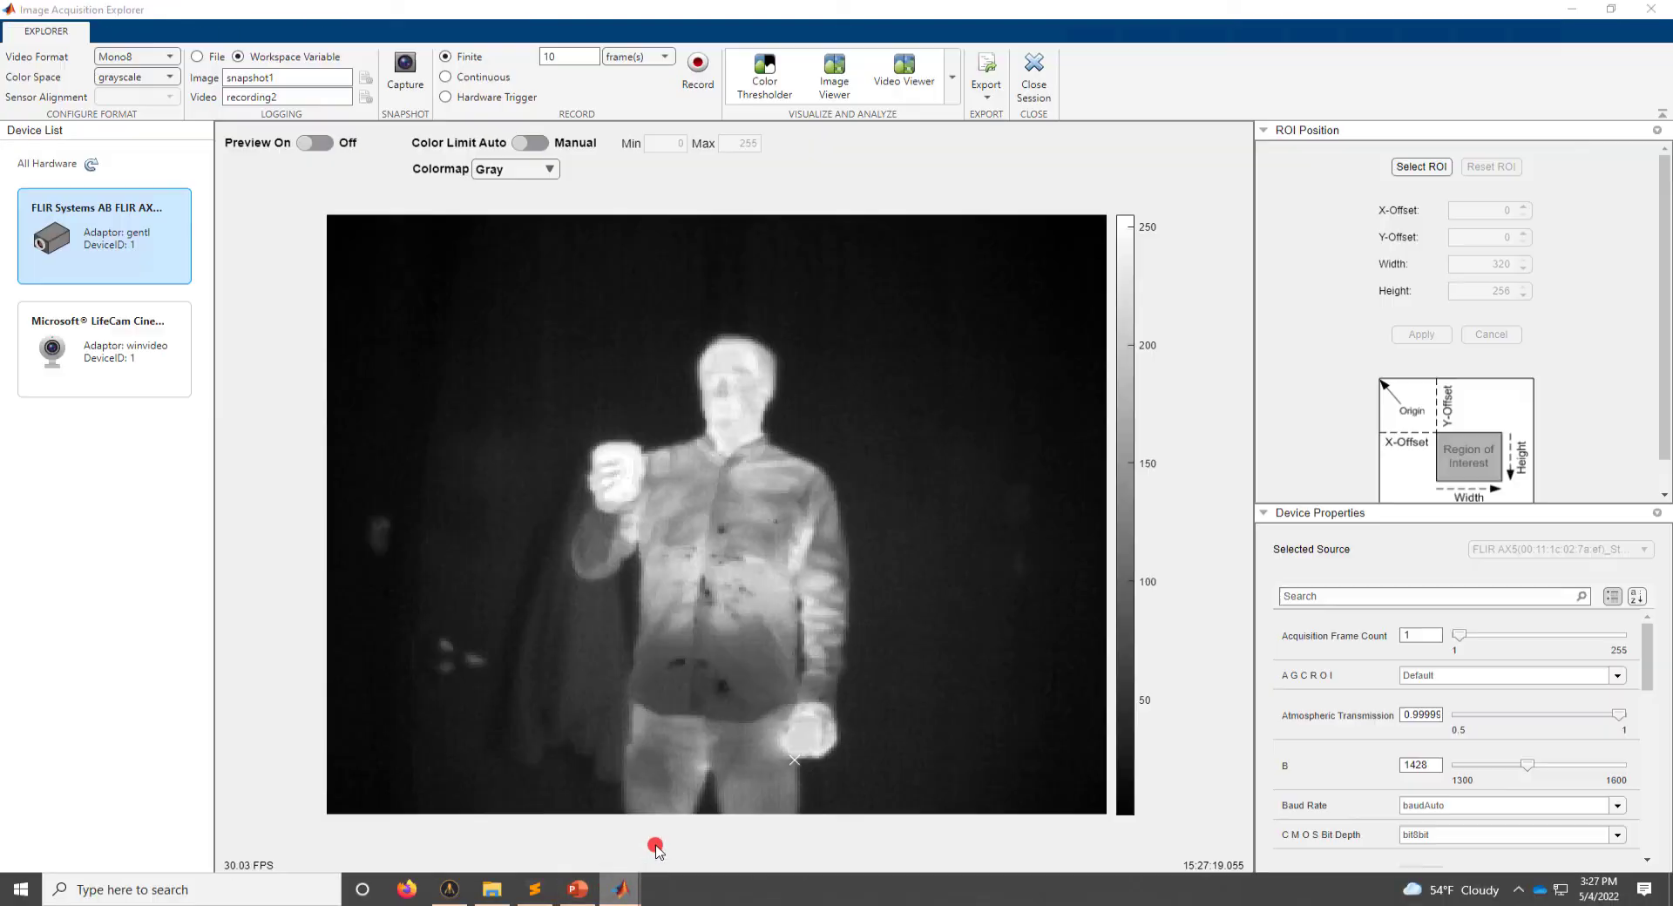
click(1029, 99)
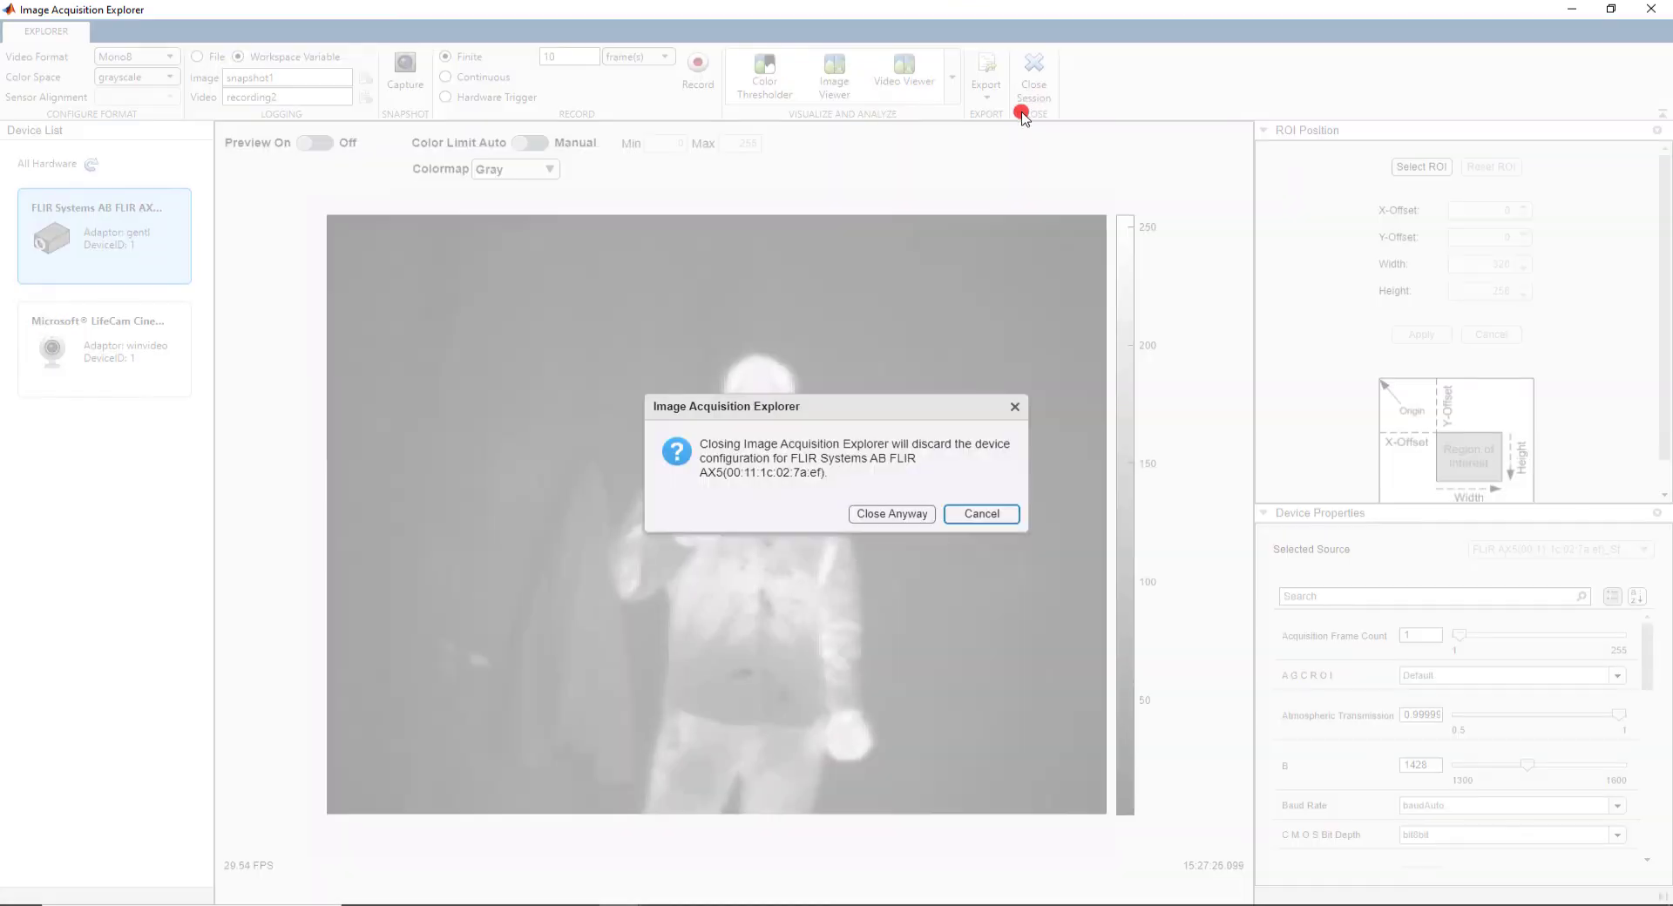
click(896, 516)
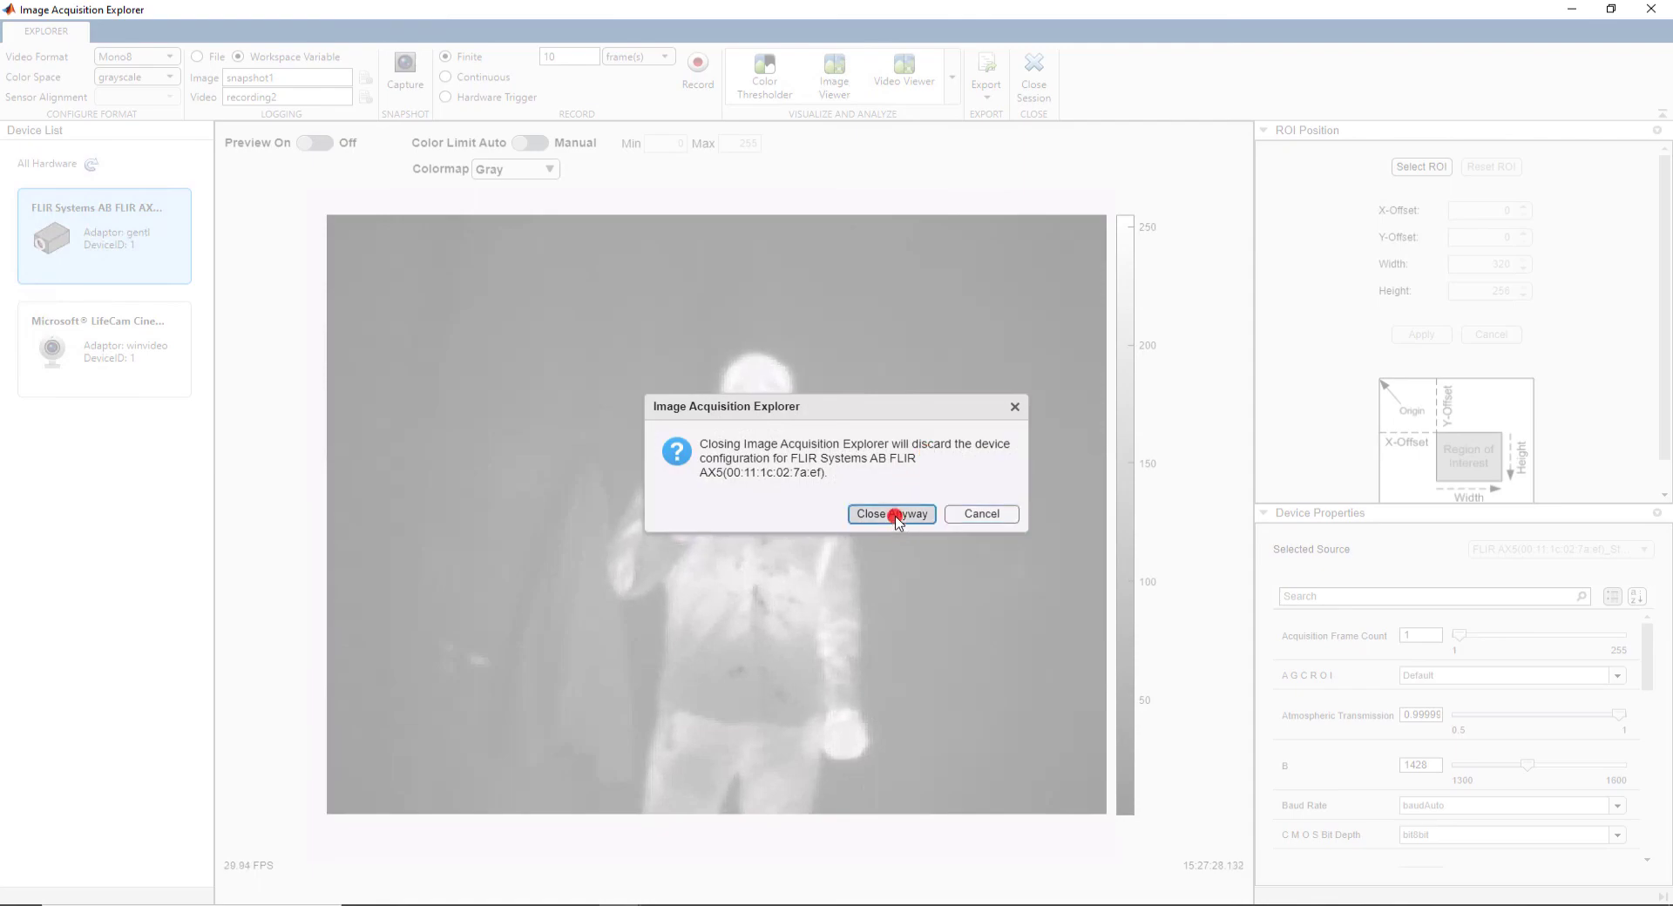